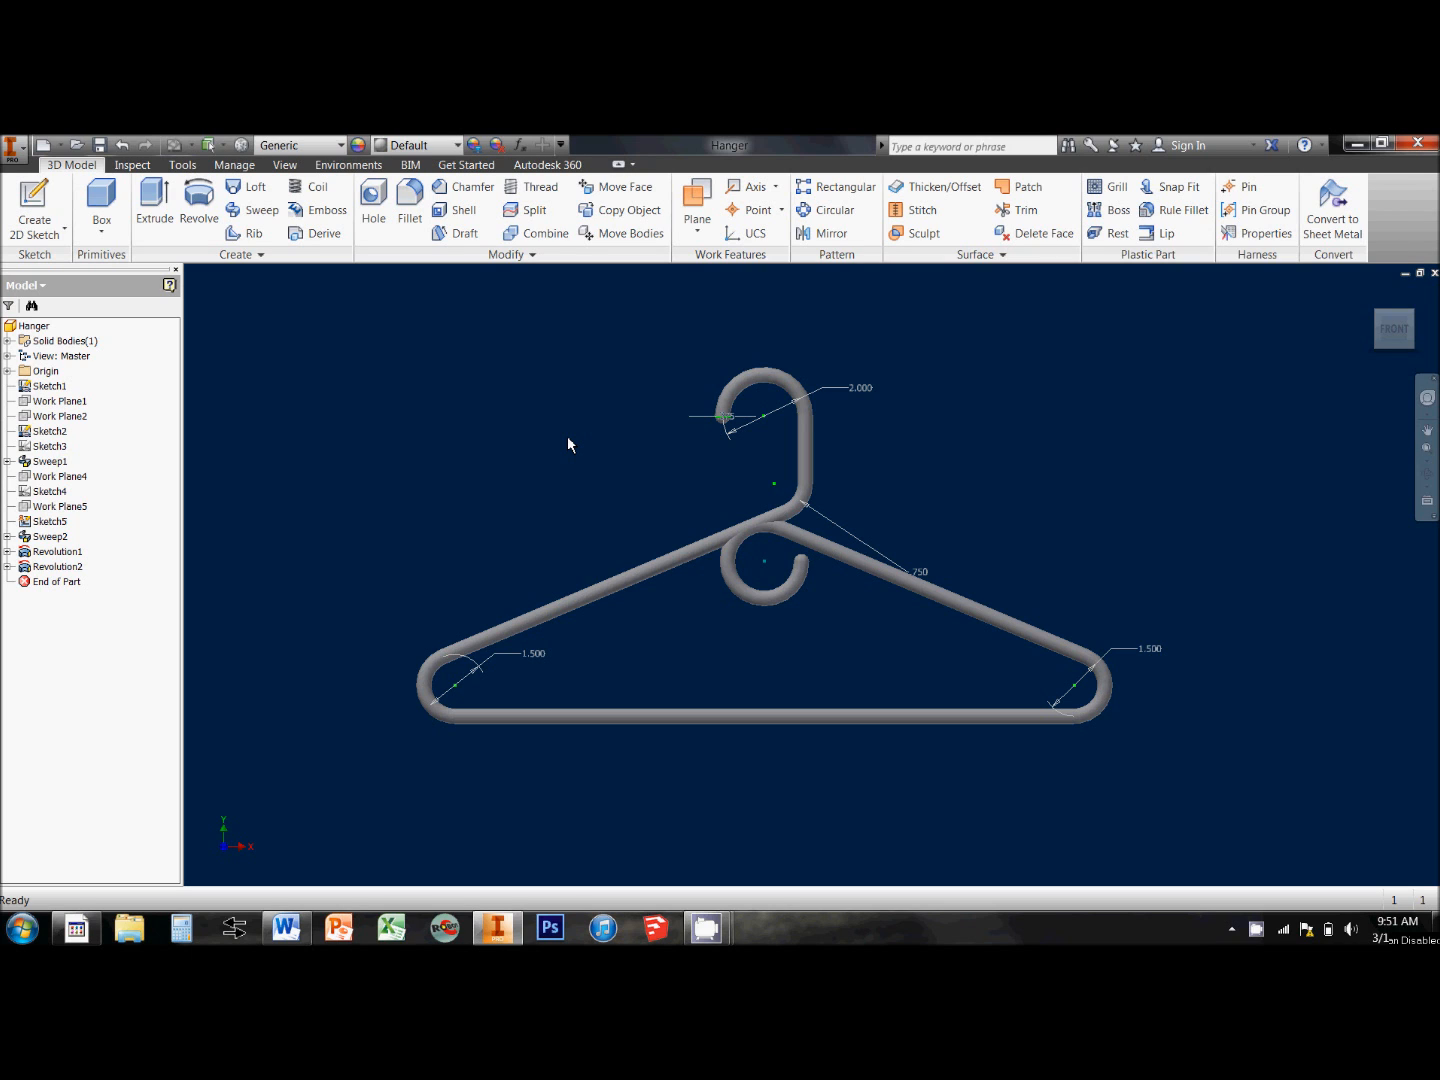
# Open the BorderTemplate drawing file from My Documents.
pyautogui.click(76, 146)
pyautogui.moveTo(1110, 418)
pyautogui.mouseDown()
pyautogui.moveTo(1110, 452)
pyautogui.moveTo(1120, 446)
pyautogui.mouseUp()
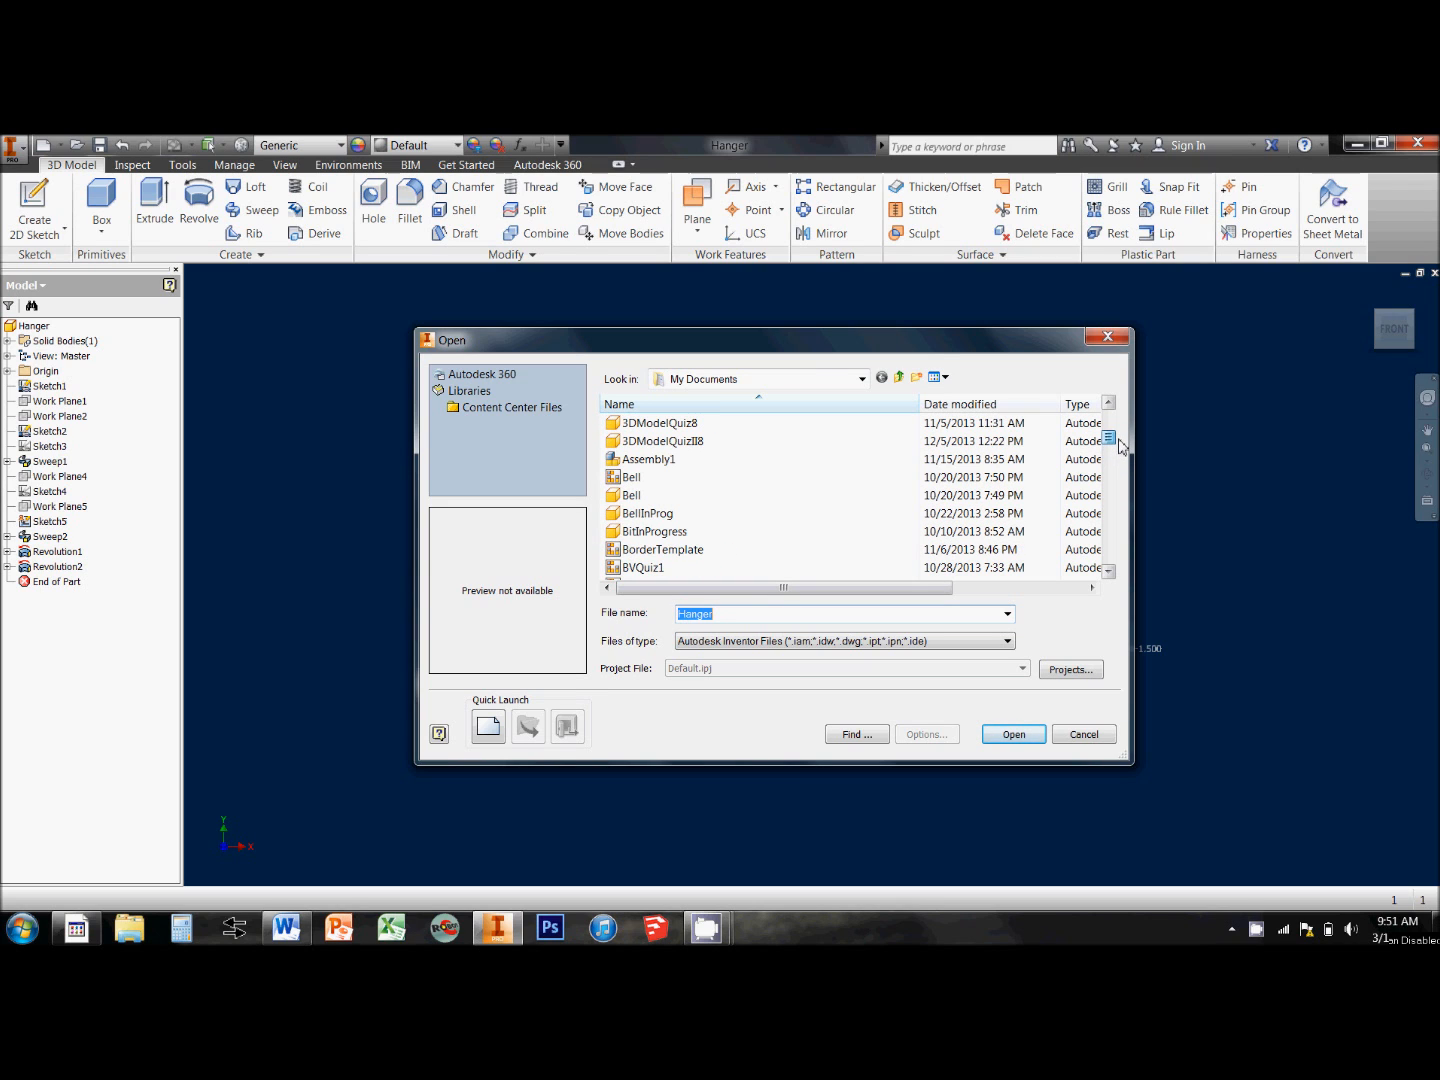
pyautogui.click(640, 549)
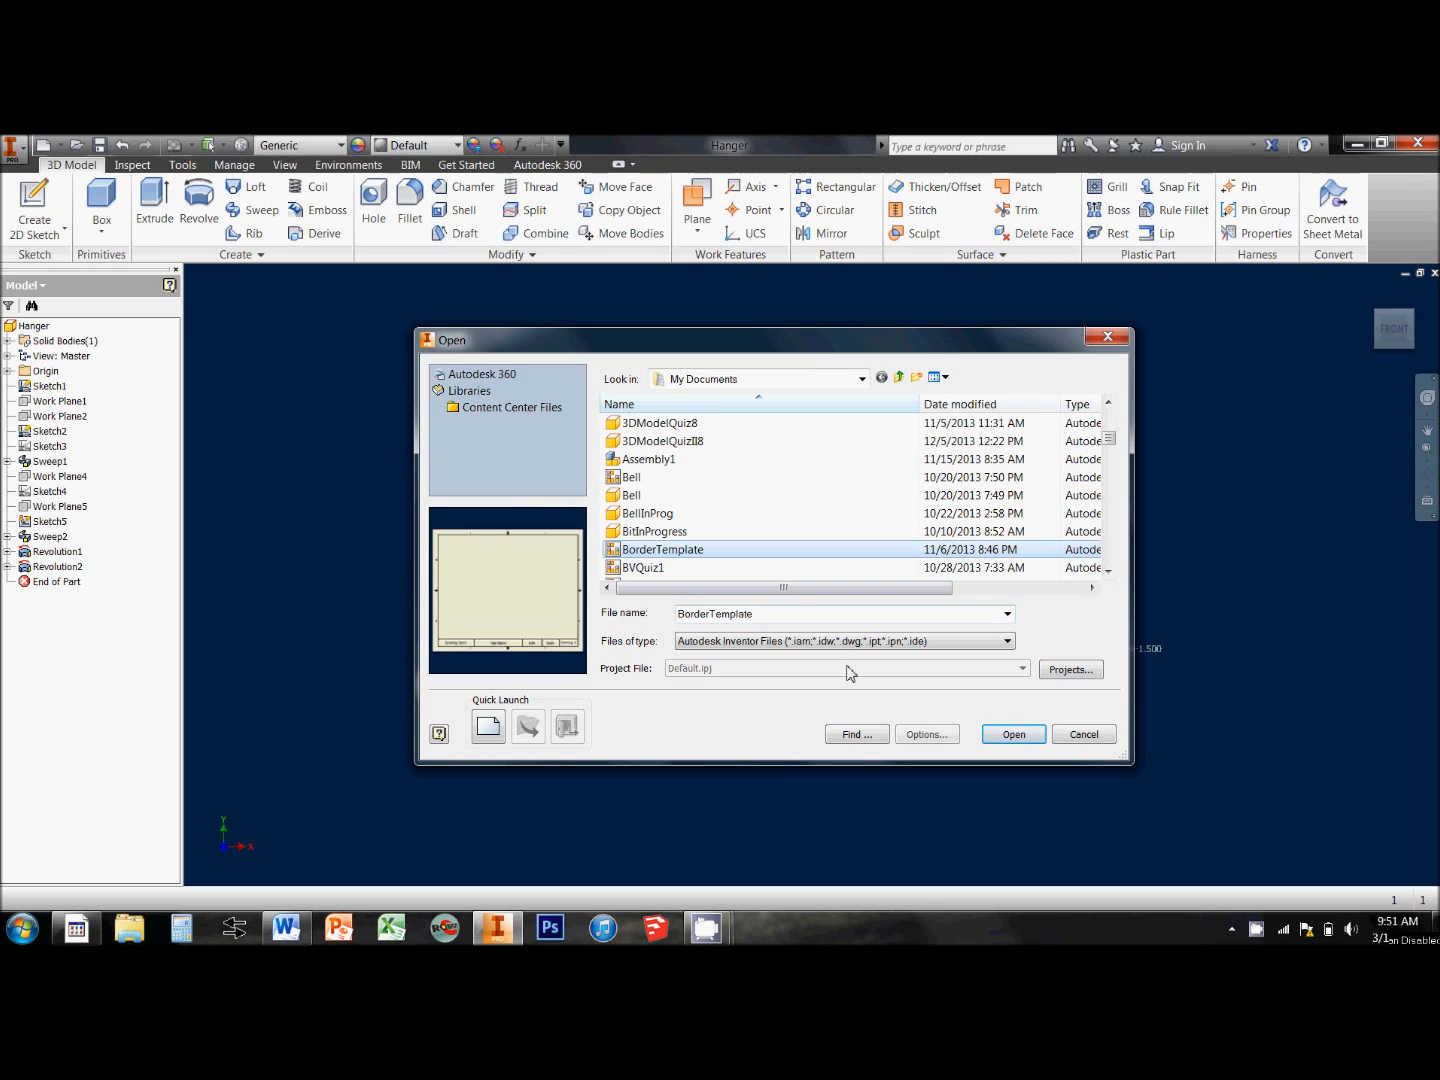
pyautogui.click(1012, 735)
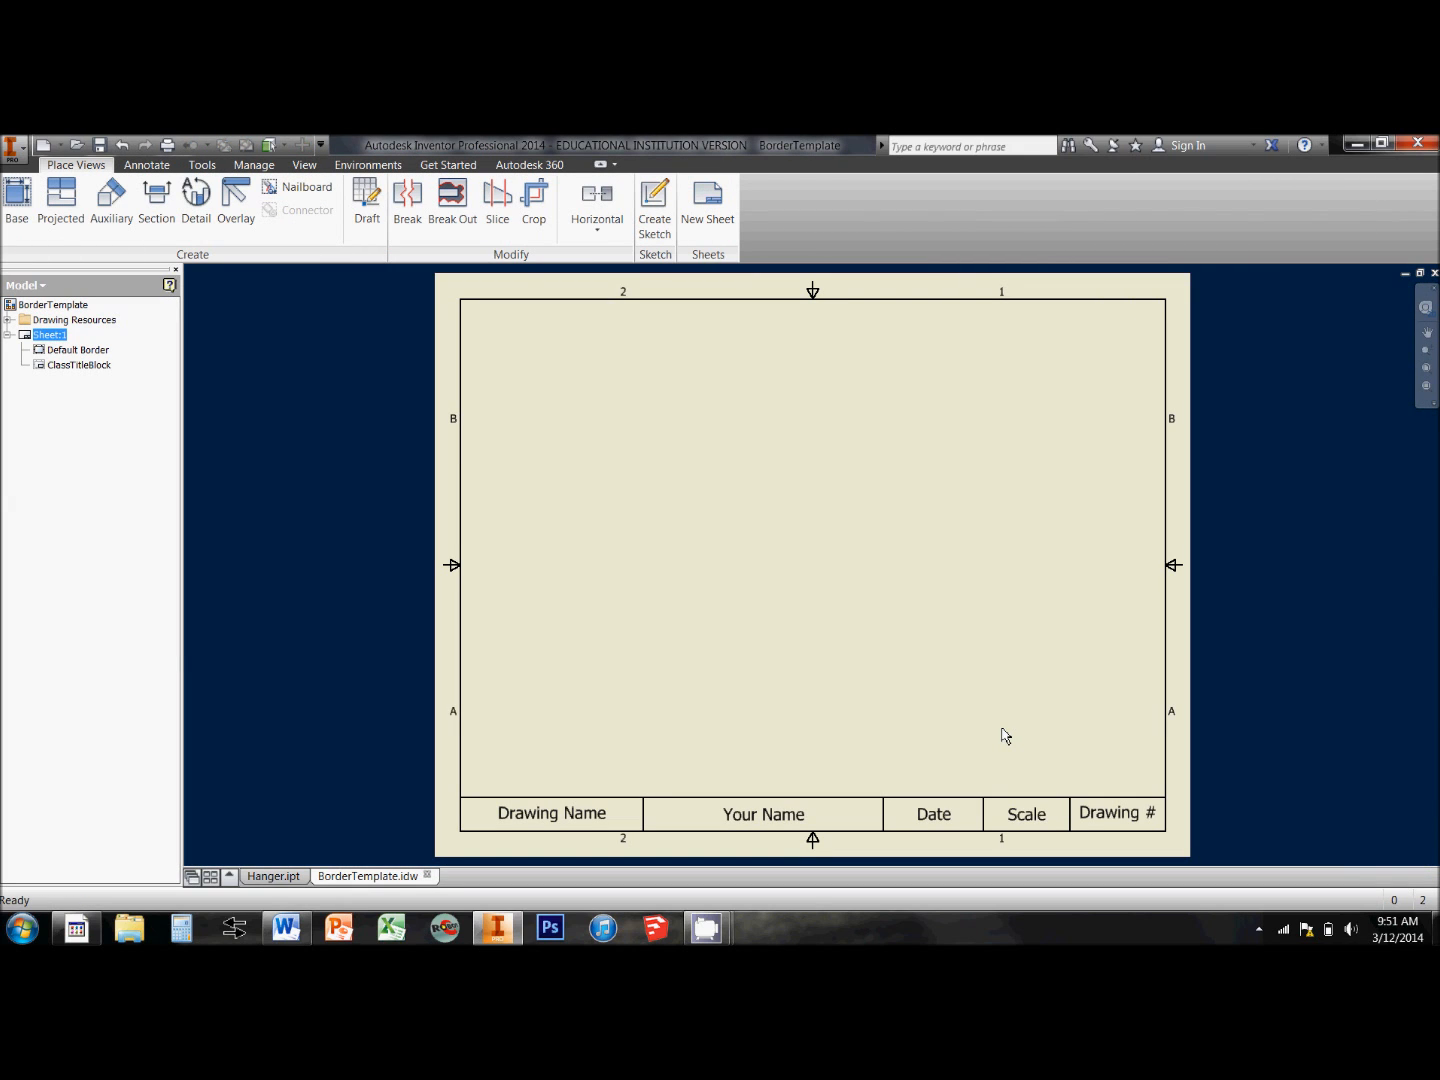
# Save a copy of the border template drawing under the file name Hanger2.
pyautogui.click(22, 152)
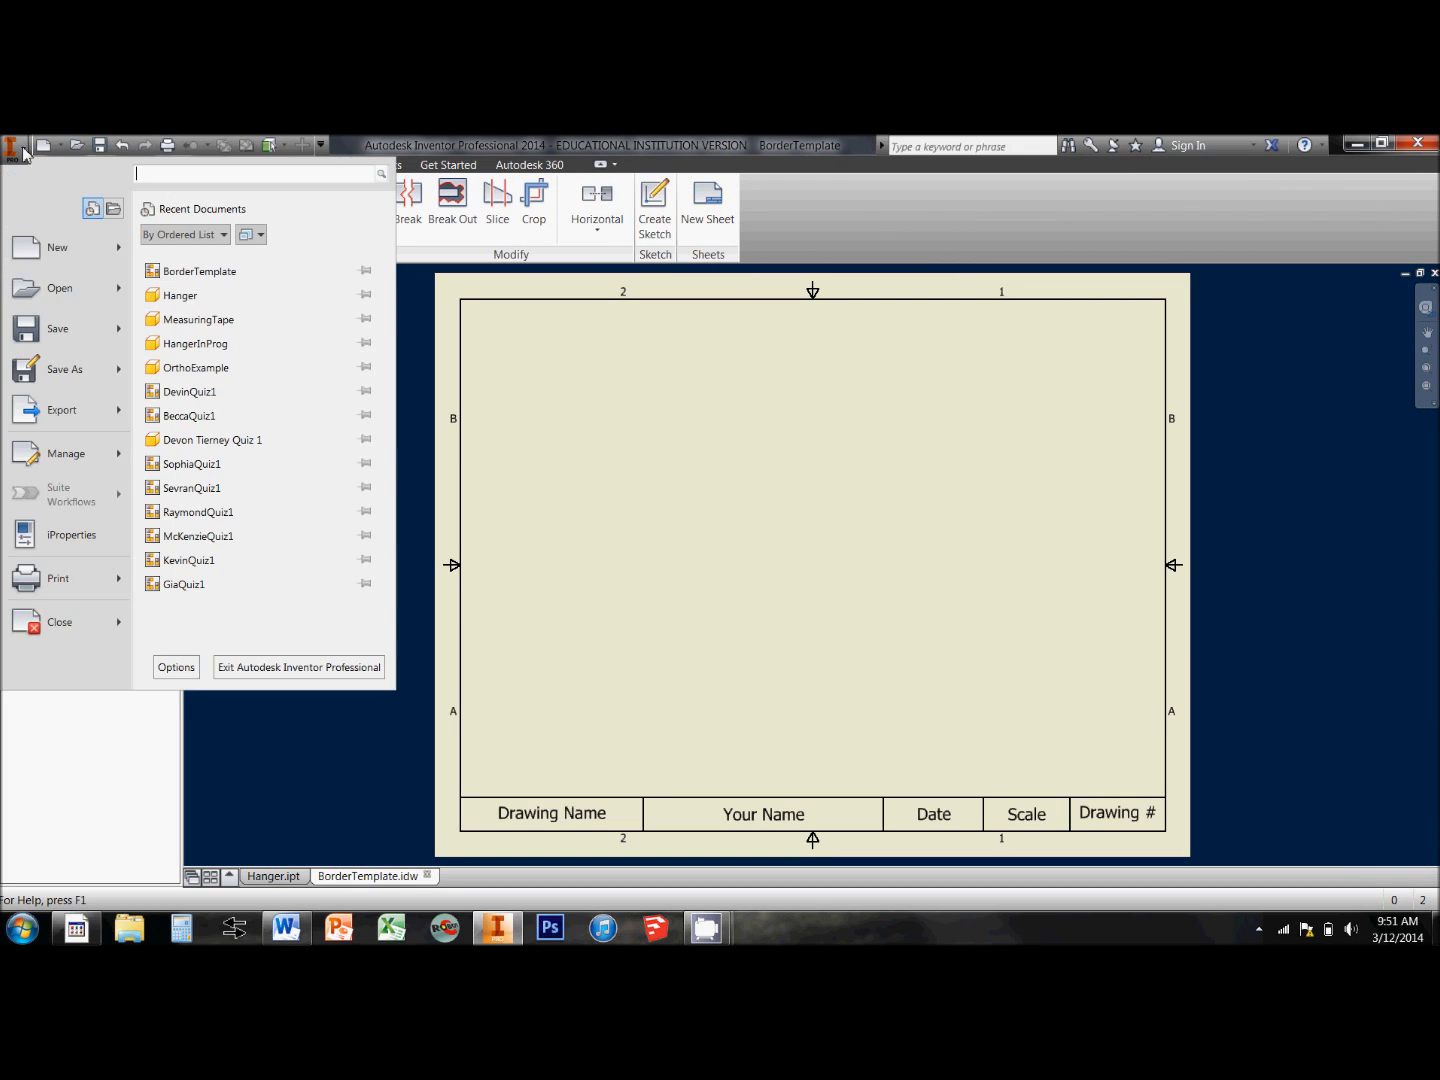
pyautogui.click(70, 370)
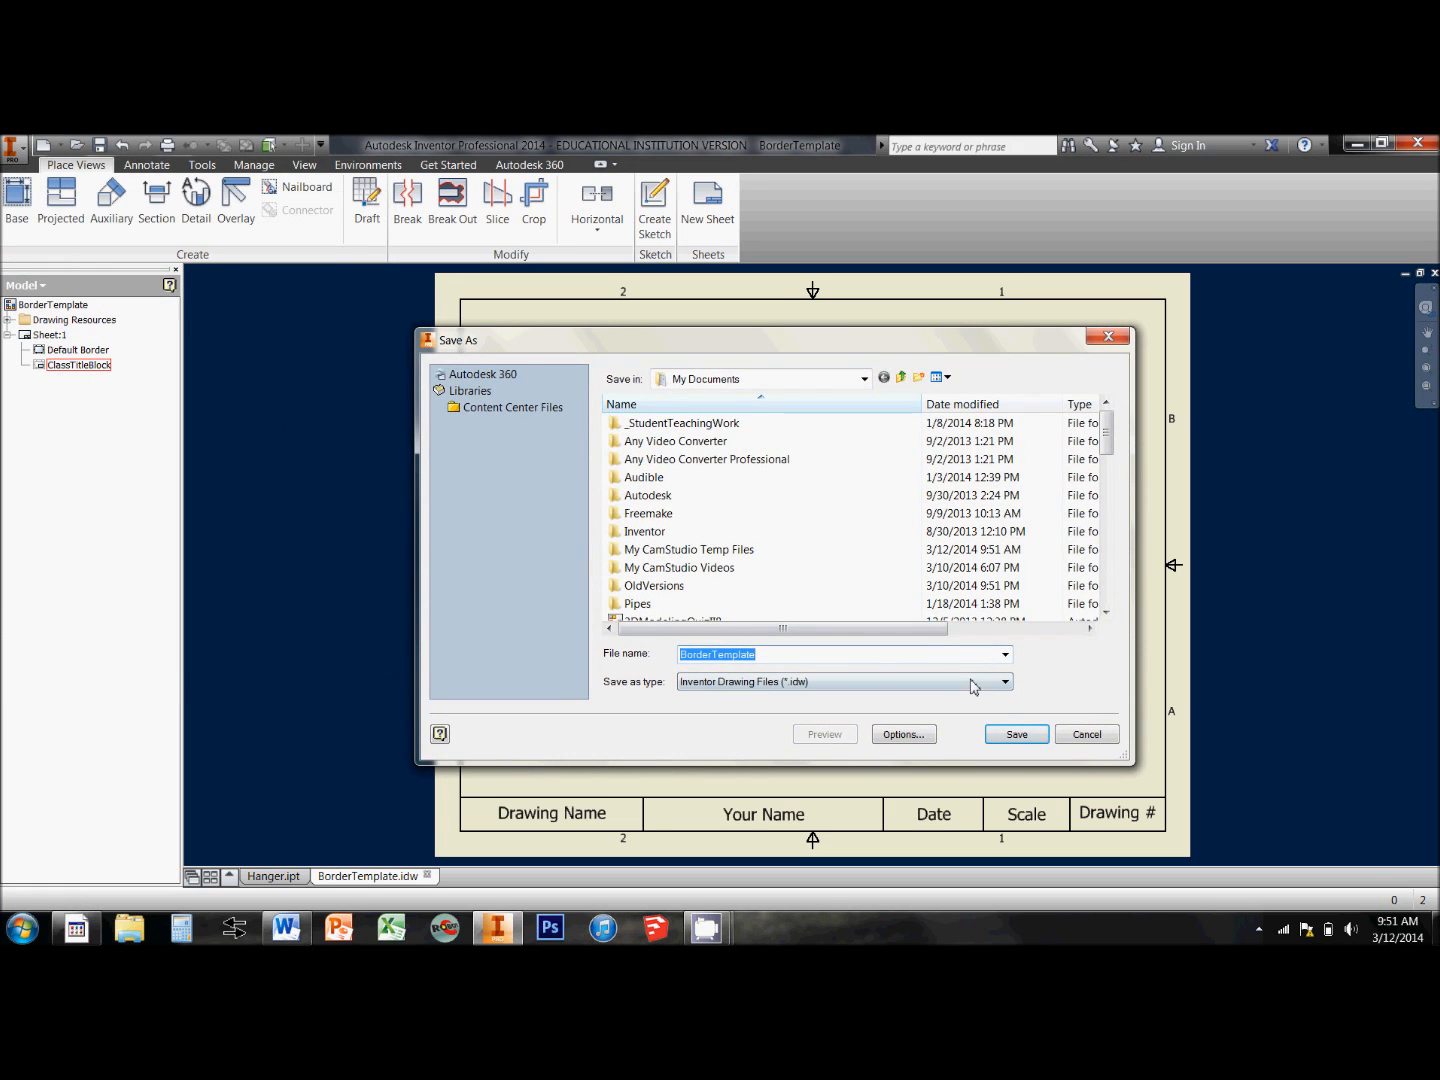
pyautogui.write('Hanger')
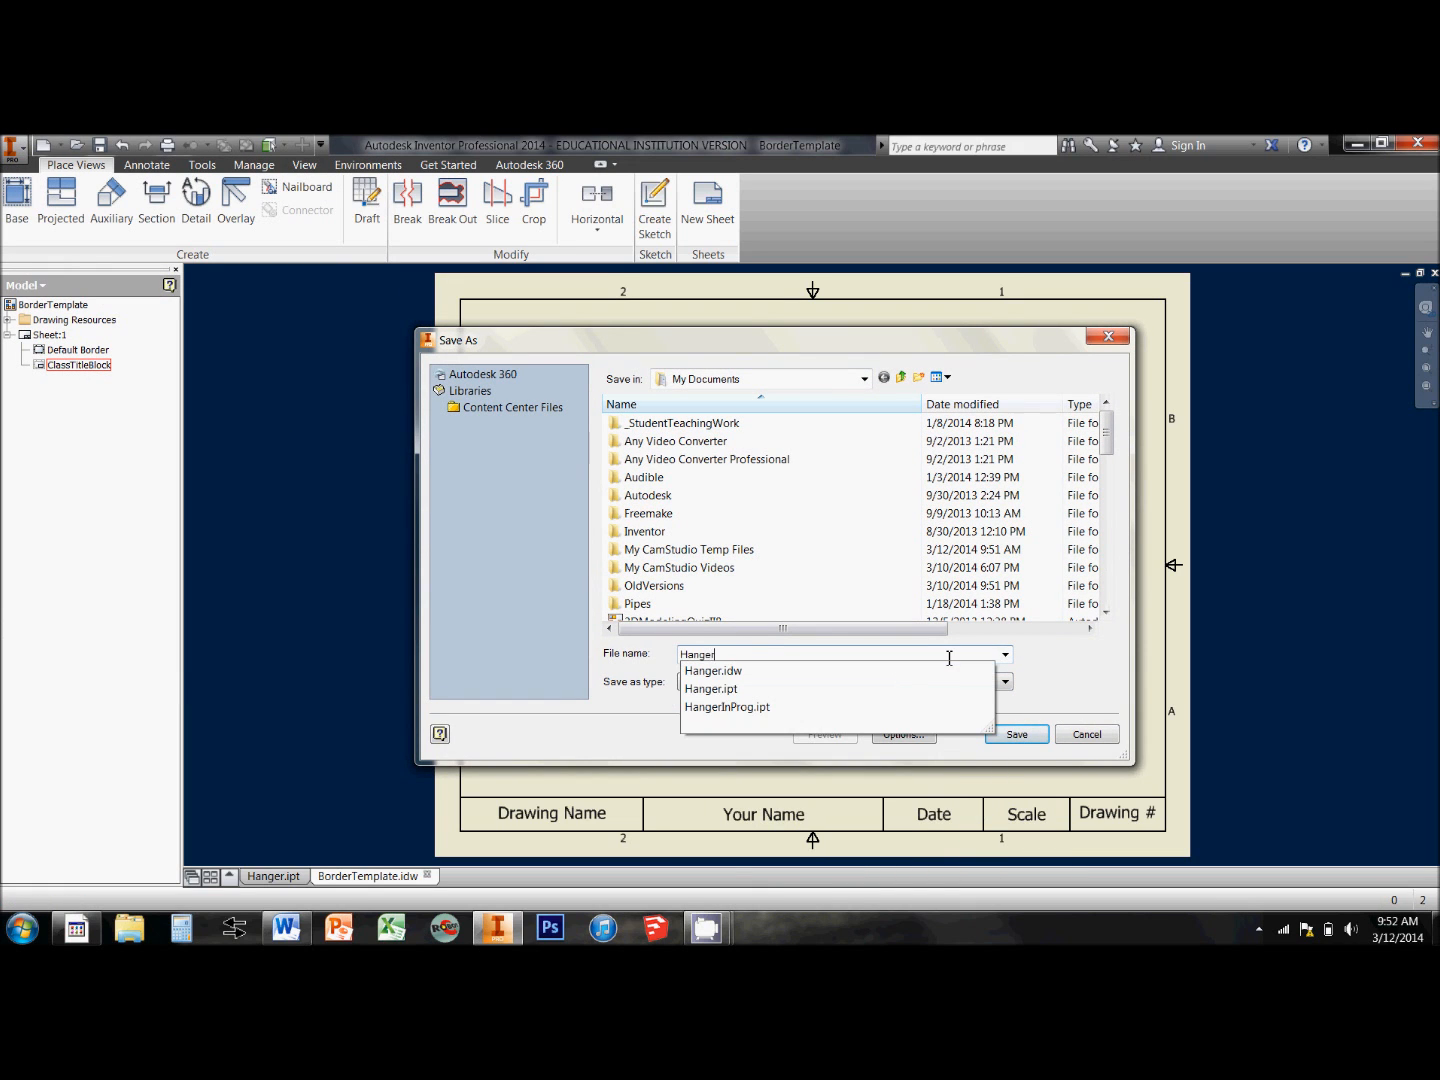
pyautogui.write('2')
pyautogui.click(1019, 736)
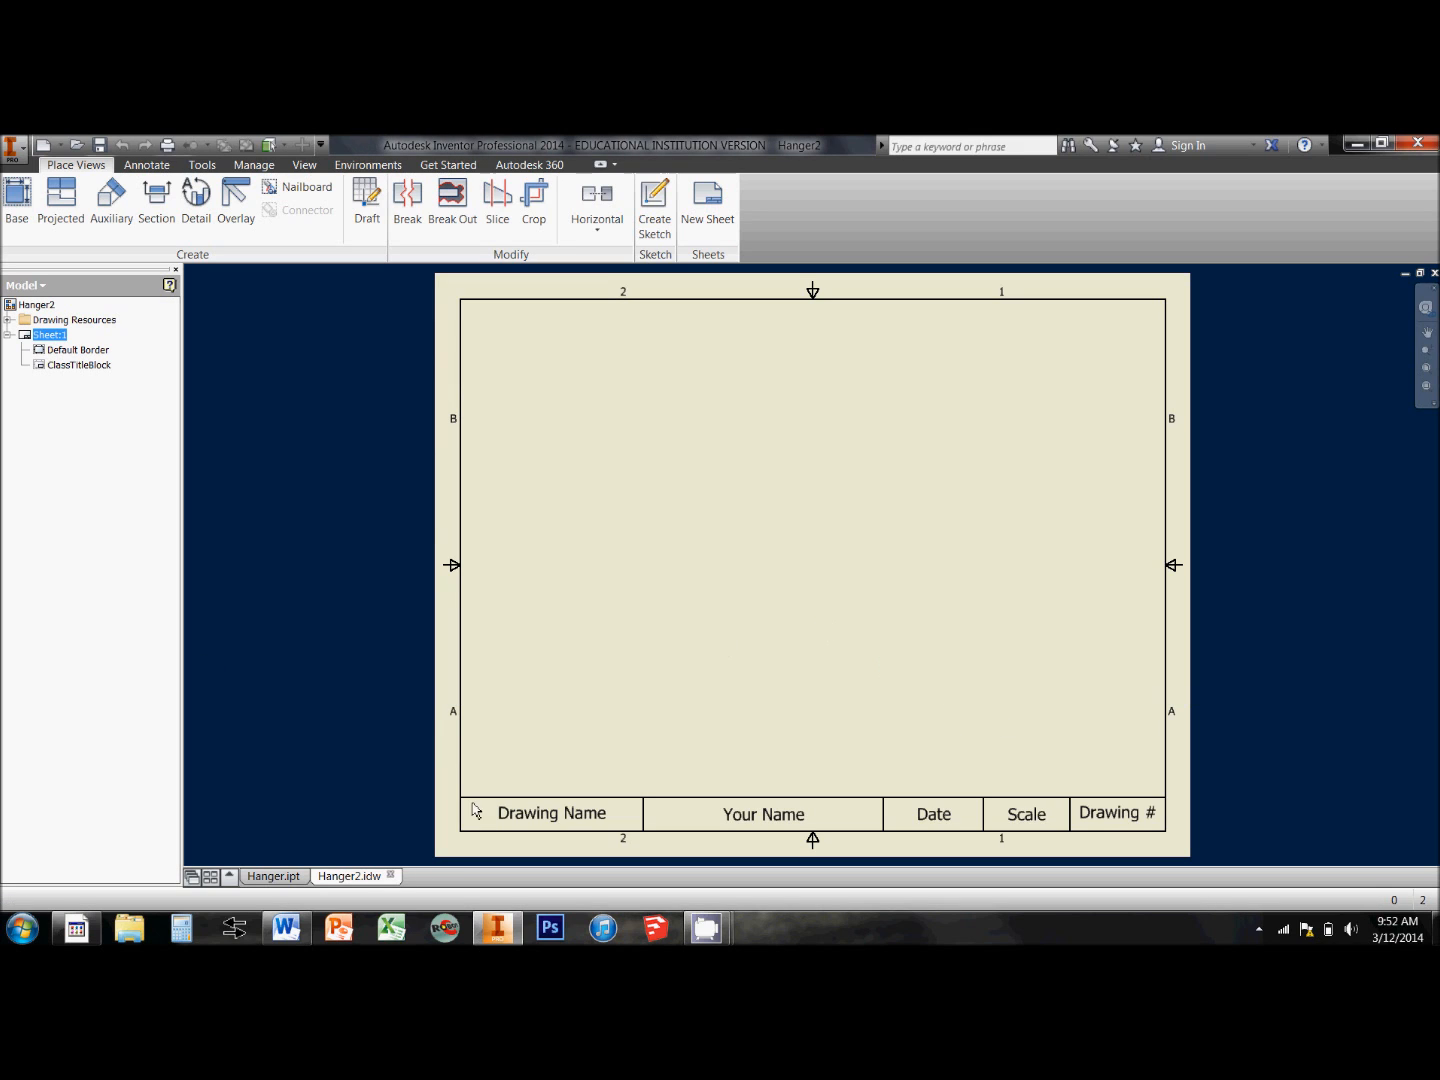
# Set the current view of the Hanger.ipt part as its Front view and save the part.
pyautogui.click(271, 877)
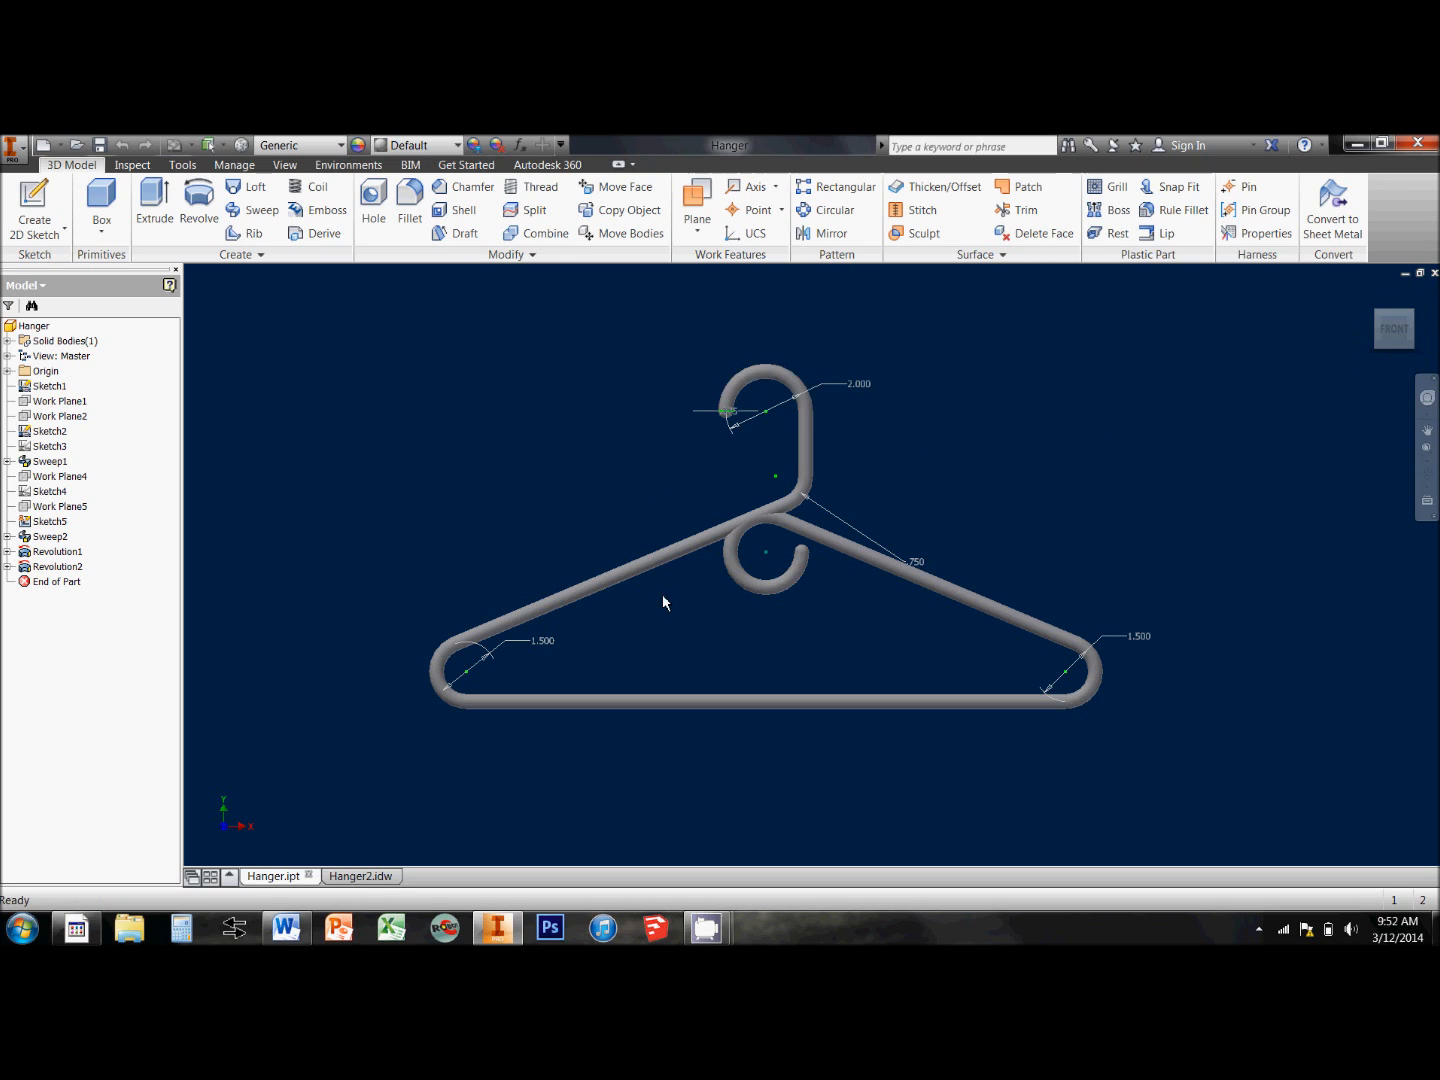
pyautogui.rightClick(1397, 333)
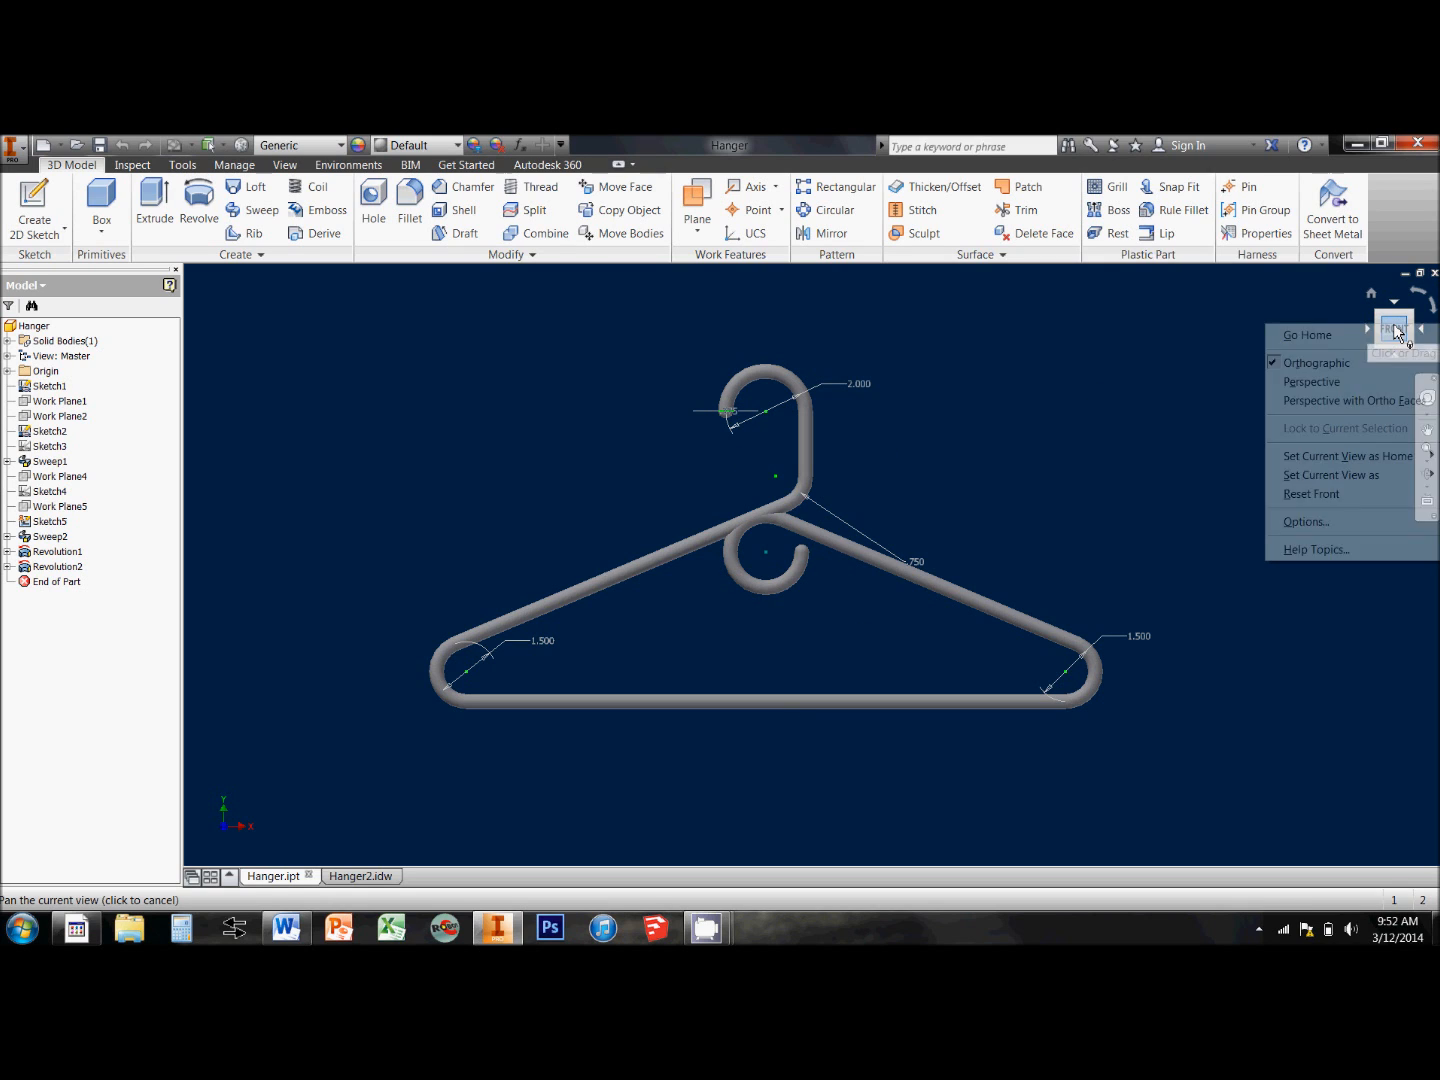
pyautogui.moveTo(1325, 480)
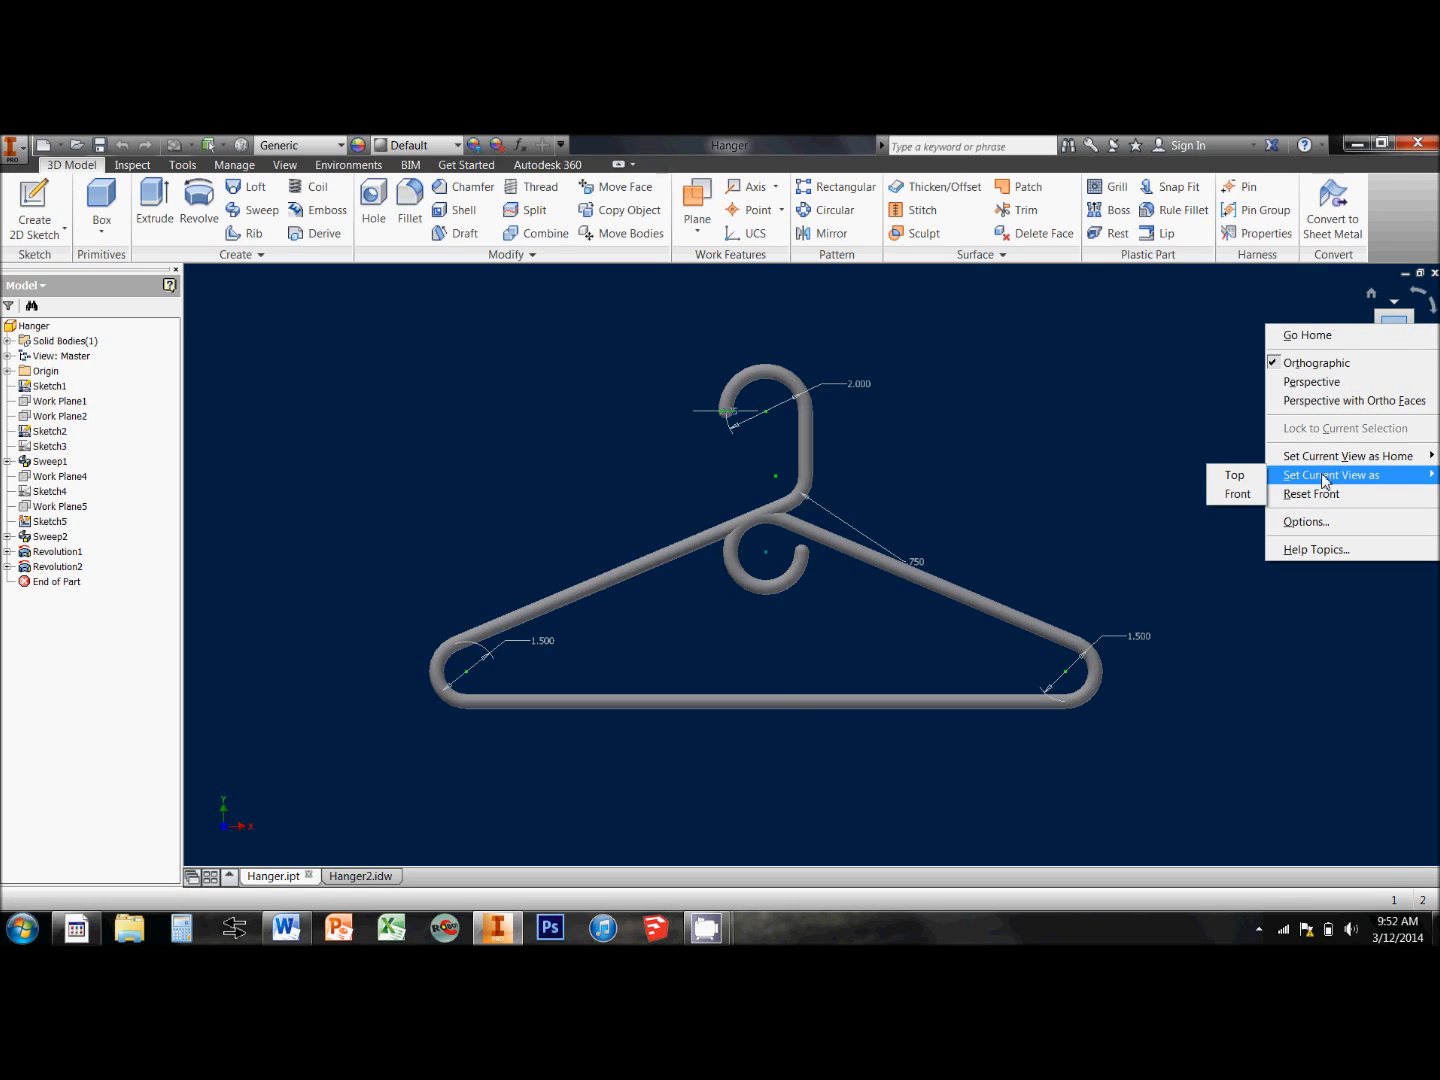
pyautogui.click(1240, 500)
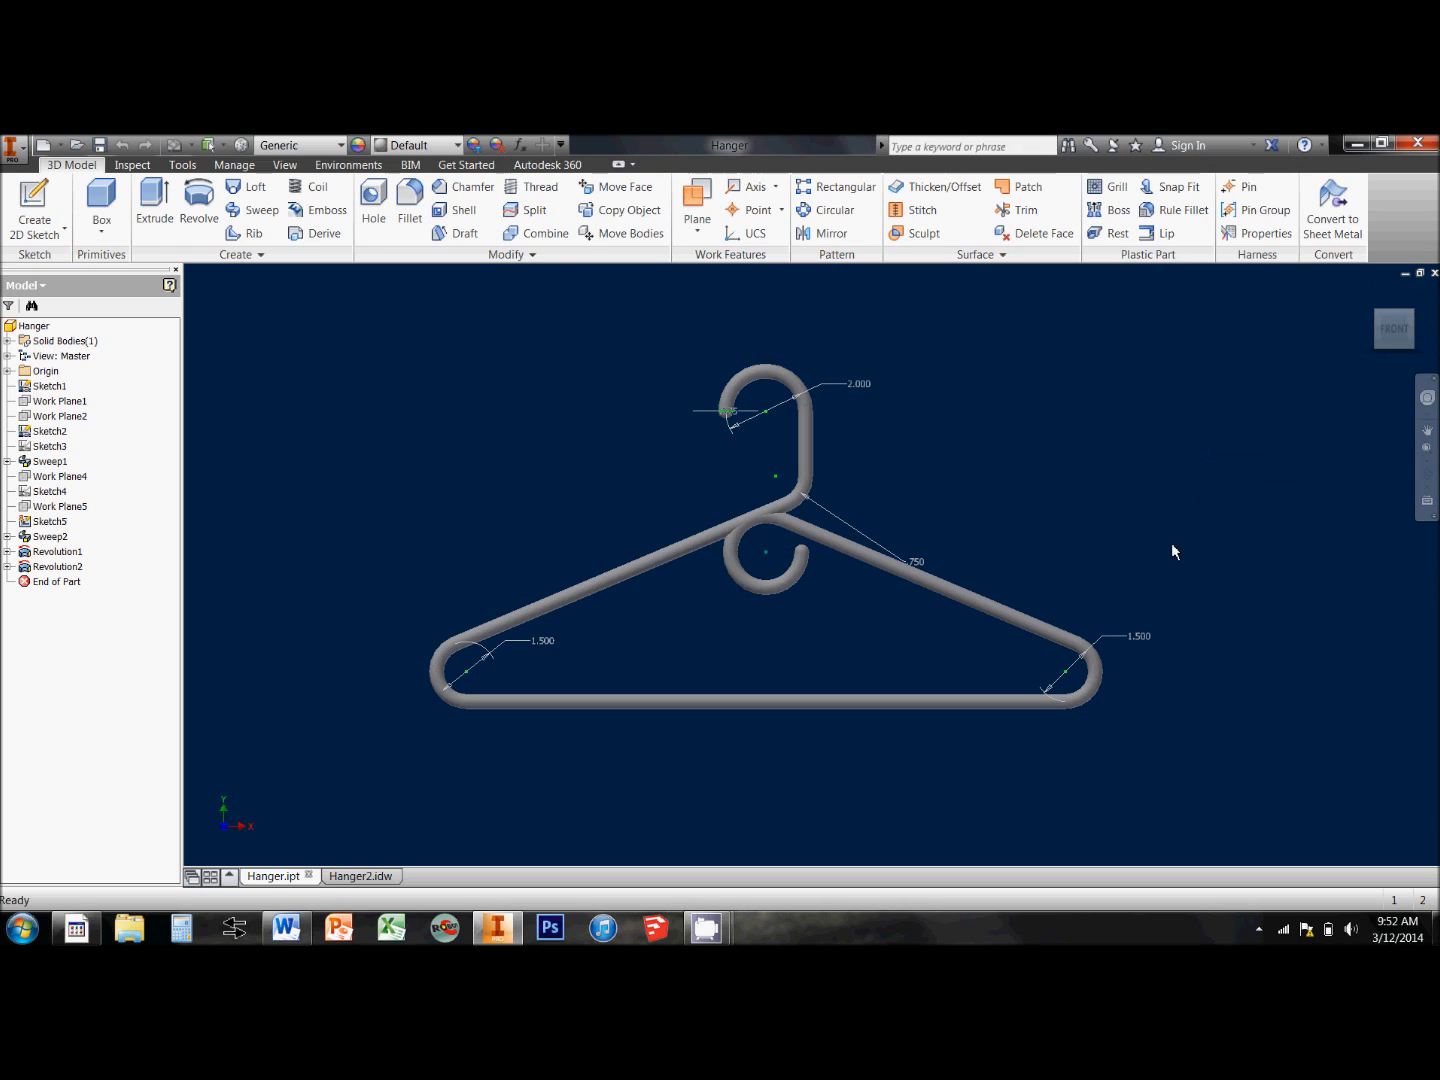
pyautogui.click(98, 148)
# Place a Front base view of Hanger.ipt at 1/2 scale in the middle of the Hanger2 drawing sheet, without projected views.
pyautogui.click(352, 878)
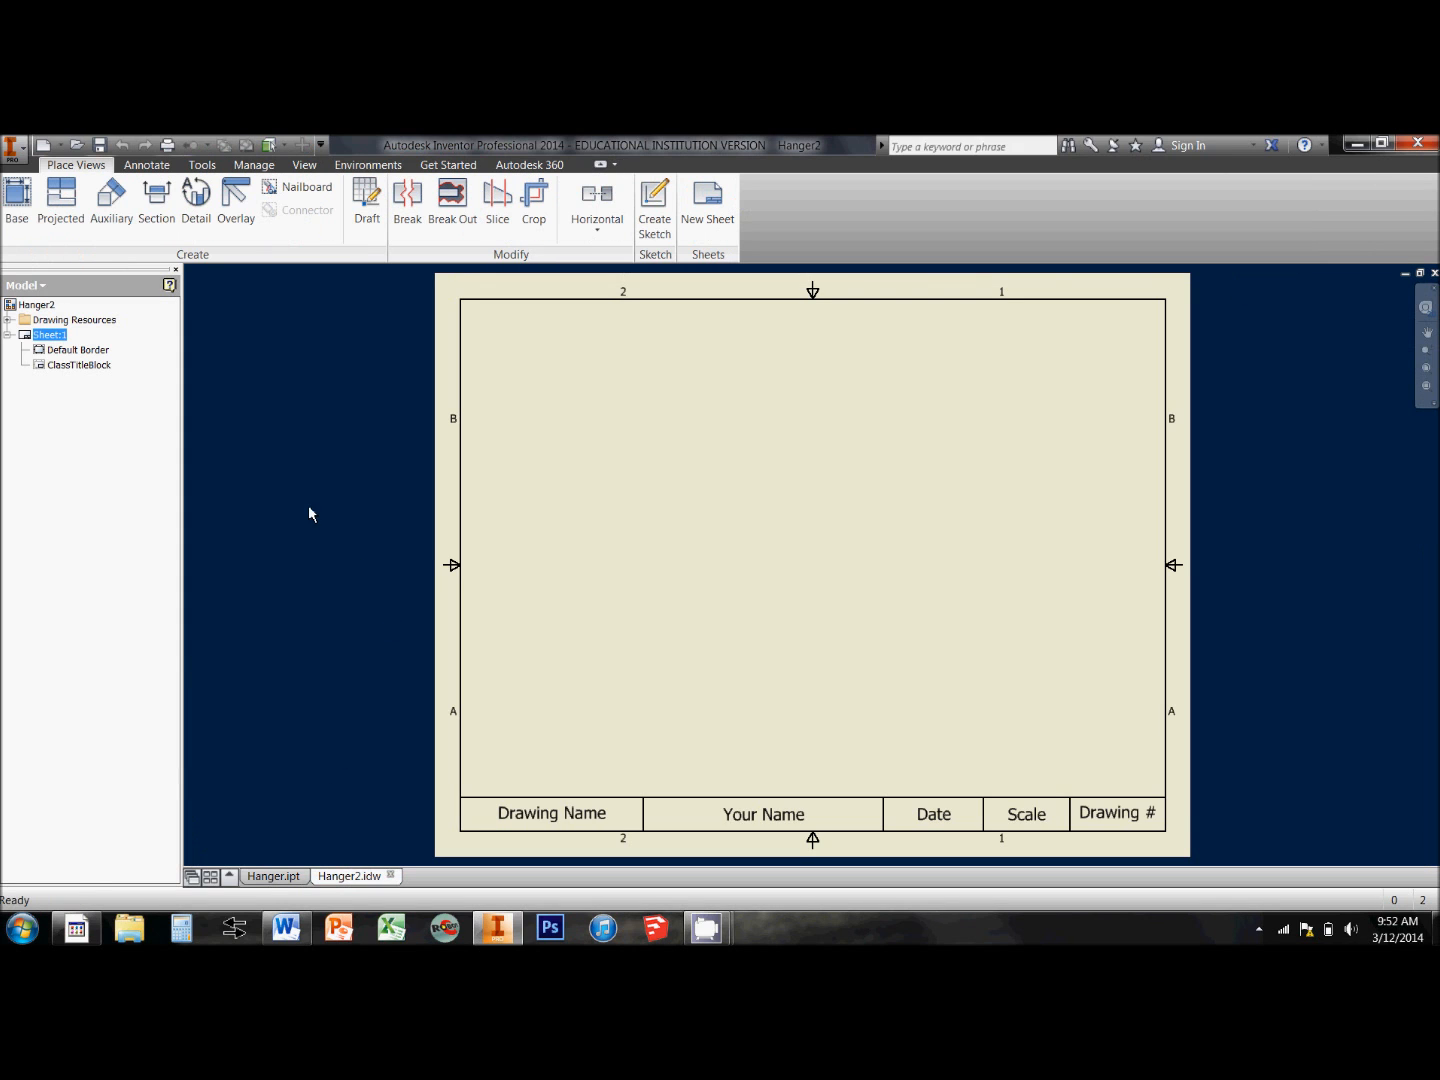
pyautogui.click(17, 198)
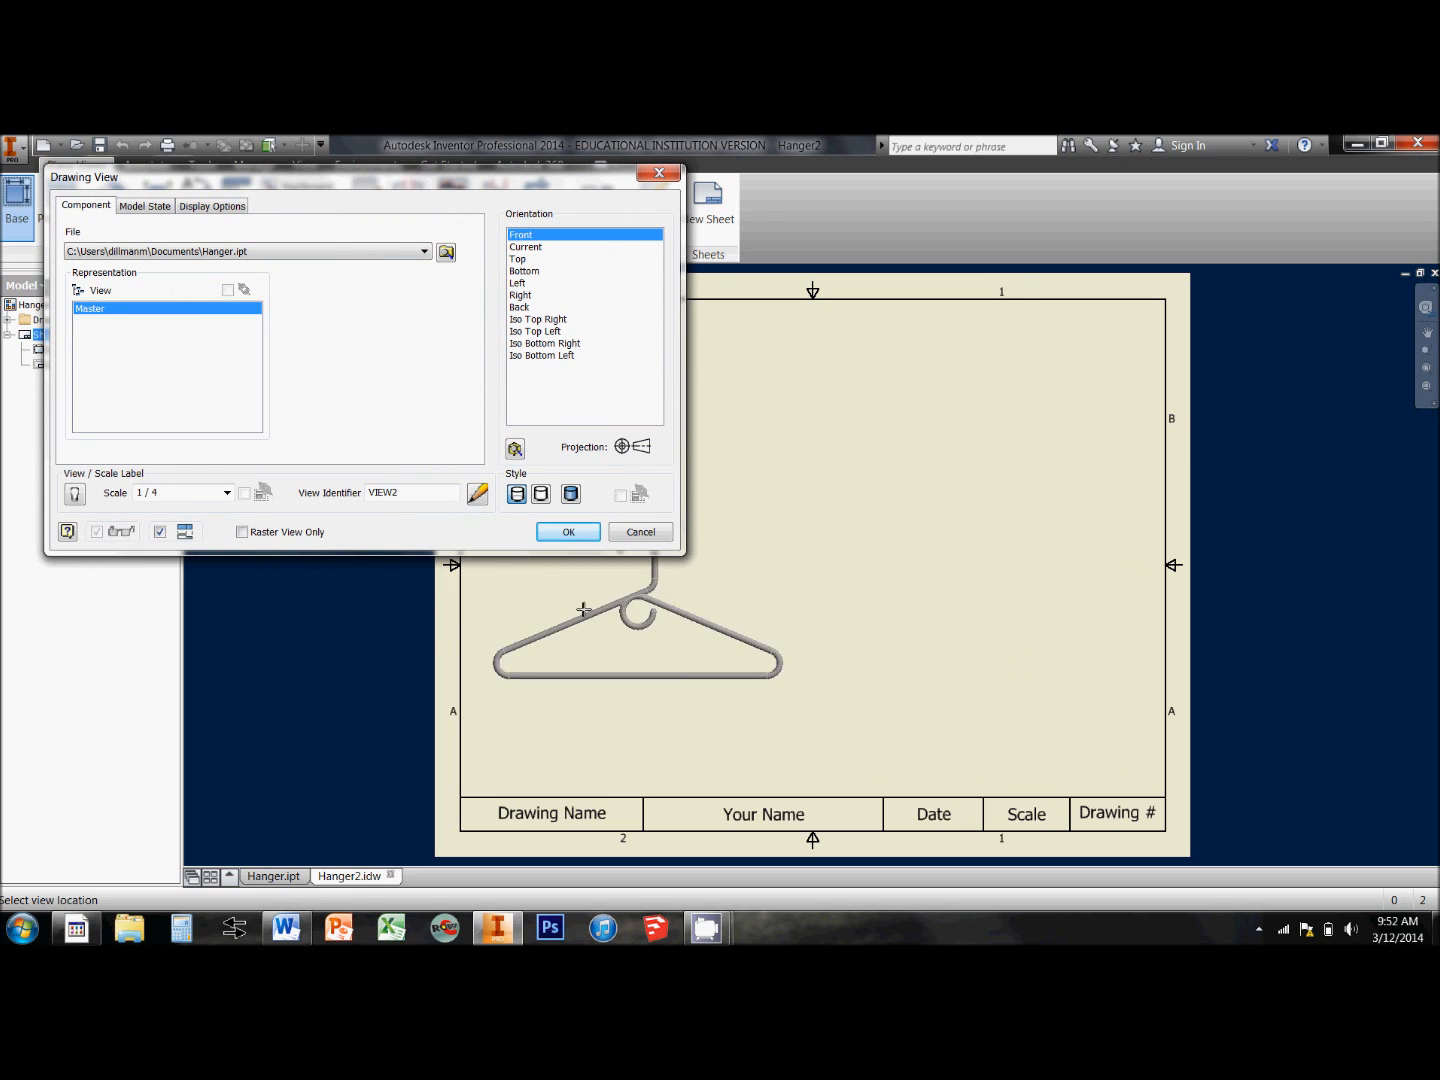
pyautogui.click(226, 493)
pyautogui.click(171, 523)
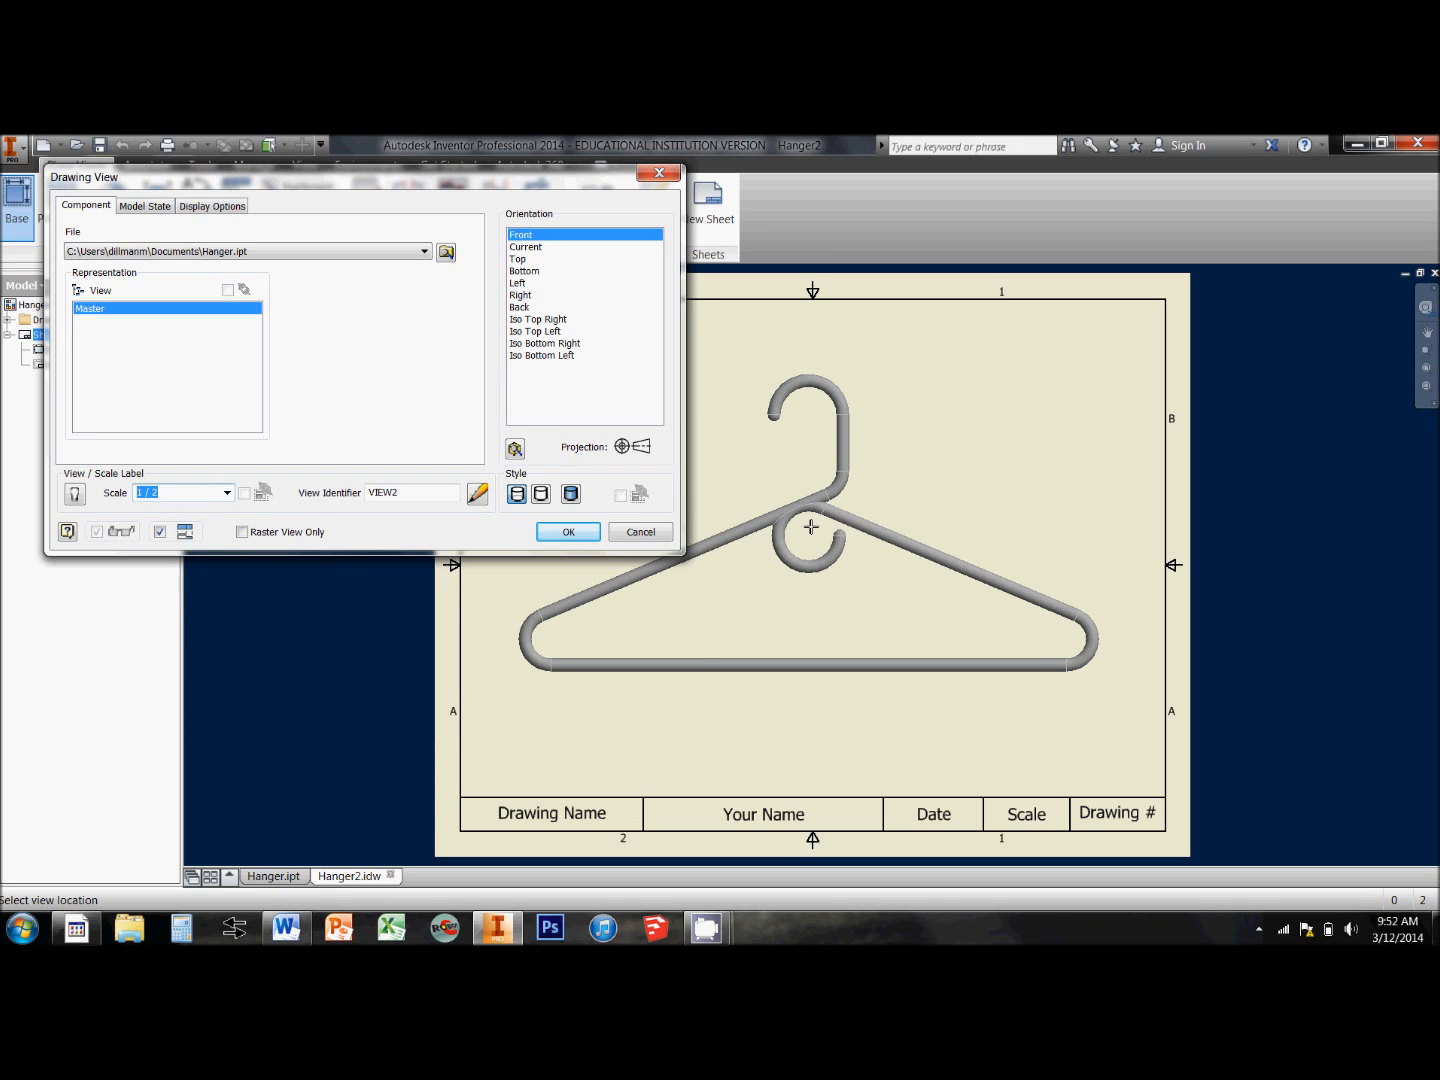
pyautogui.click(810, 527)
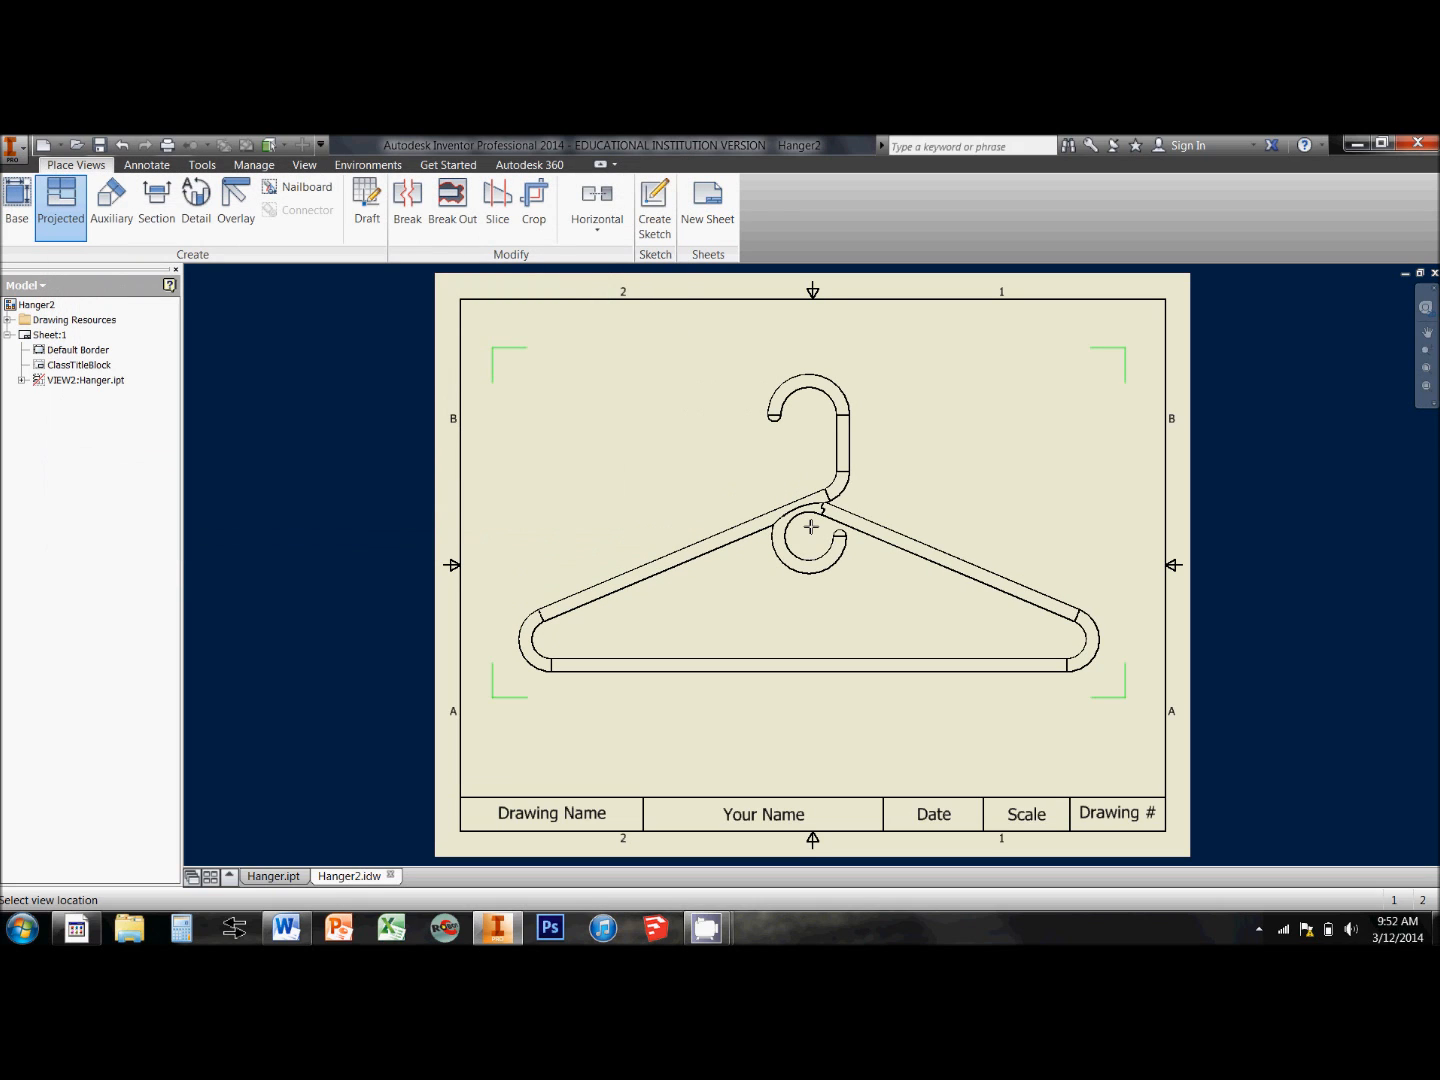
pyautogui.rightClick(874, 484)
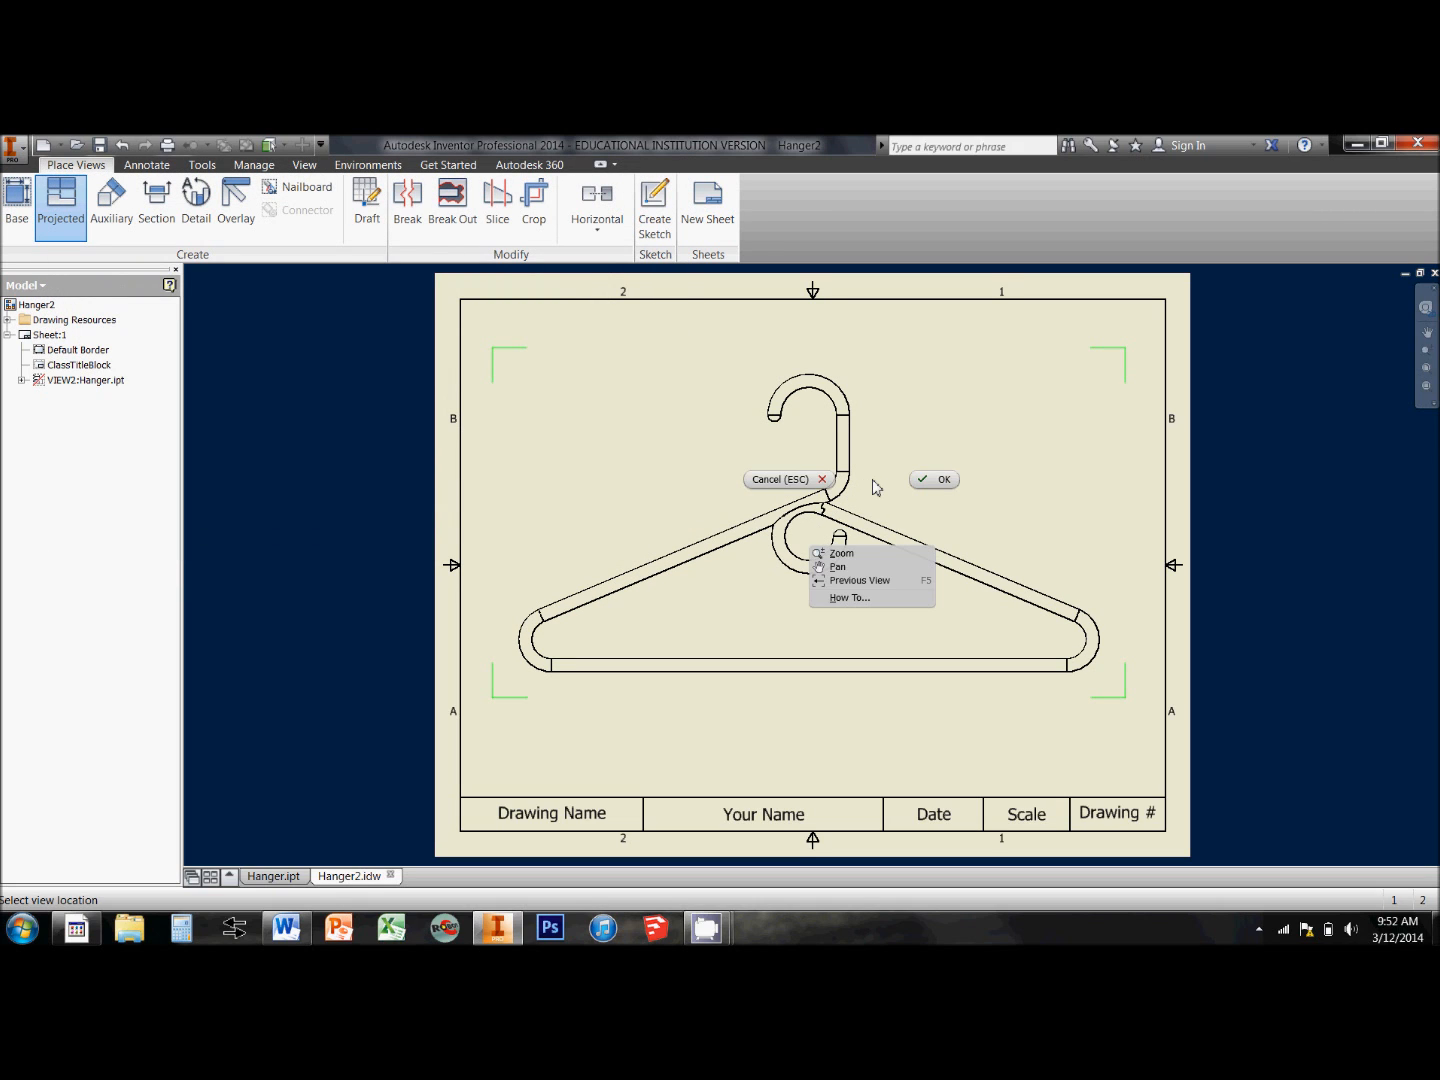
pyautogui.click(928, 481)
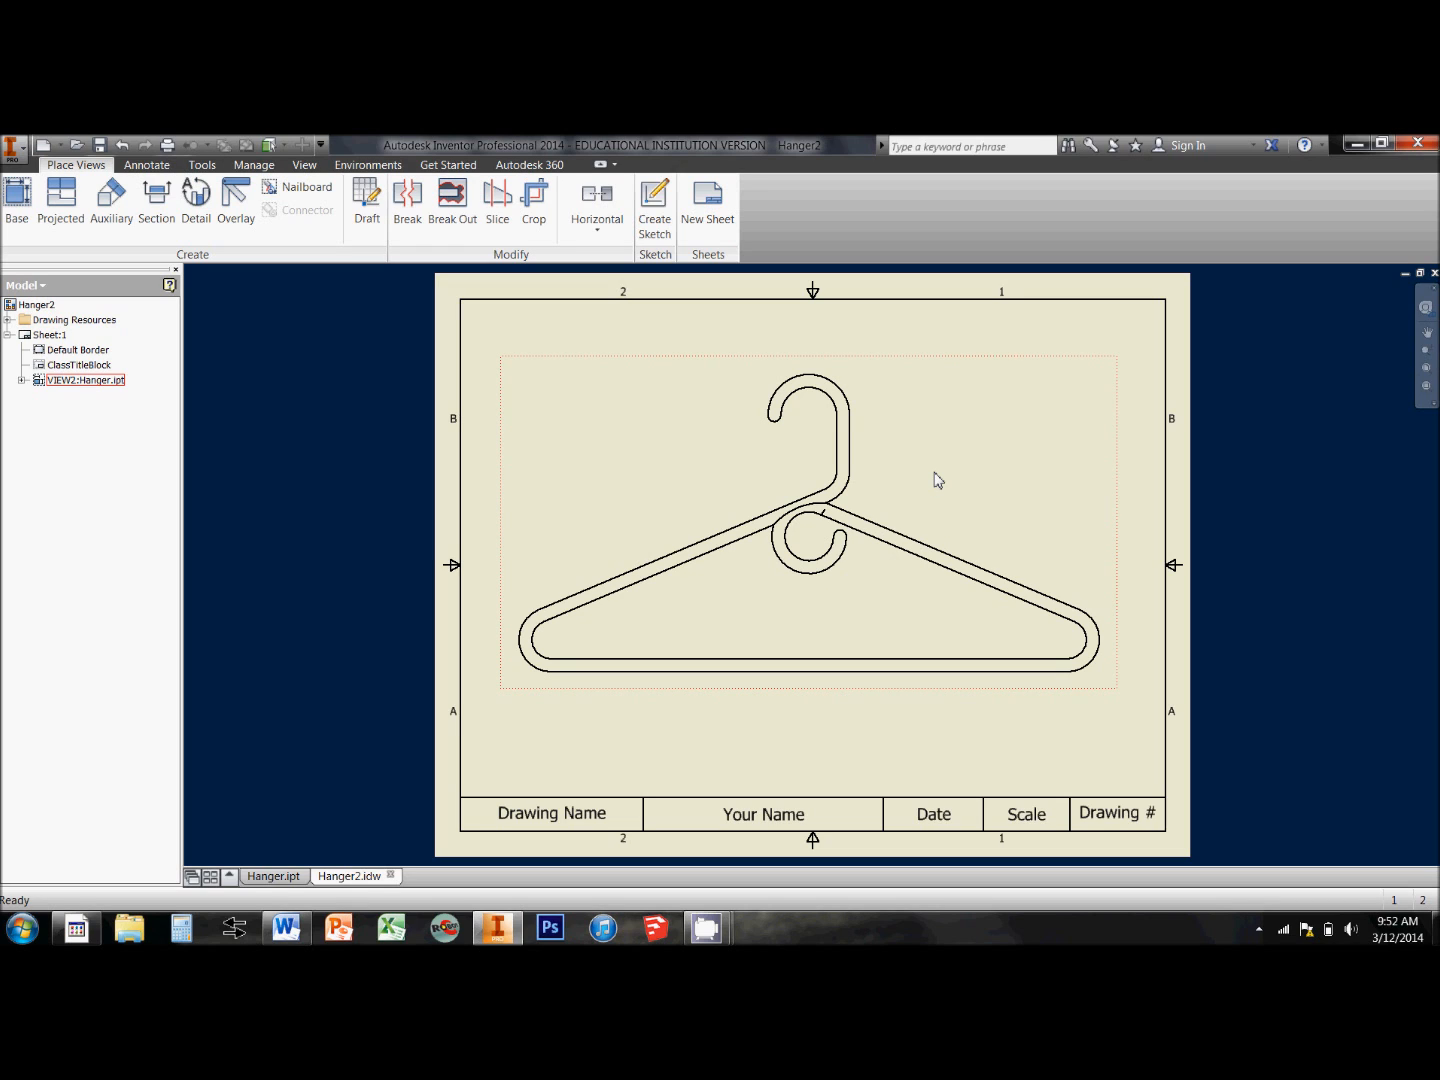
# Add center marks to the top hook, the small lower loop, the neck bend and both rounded end corners of the hanger.
pyautogui.click(147, 166)
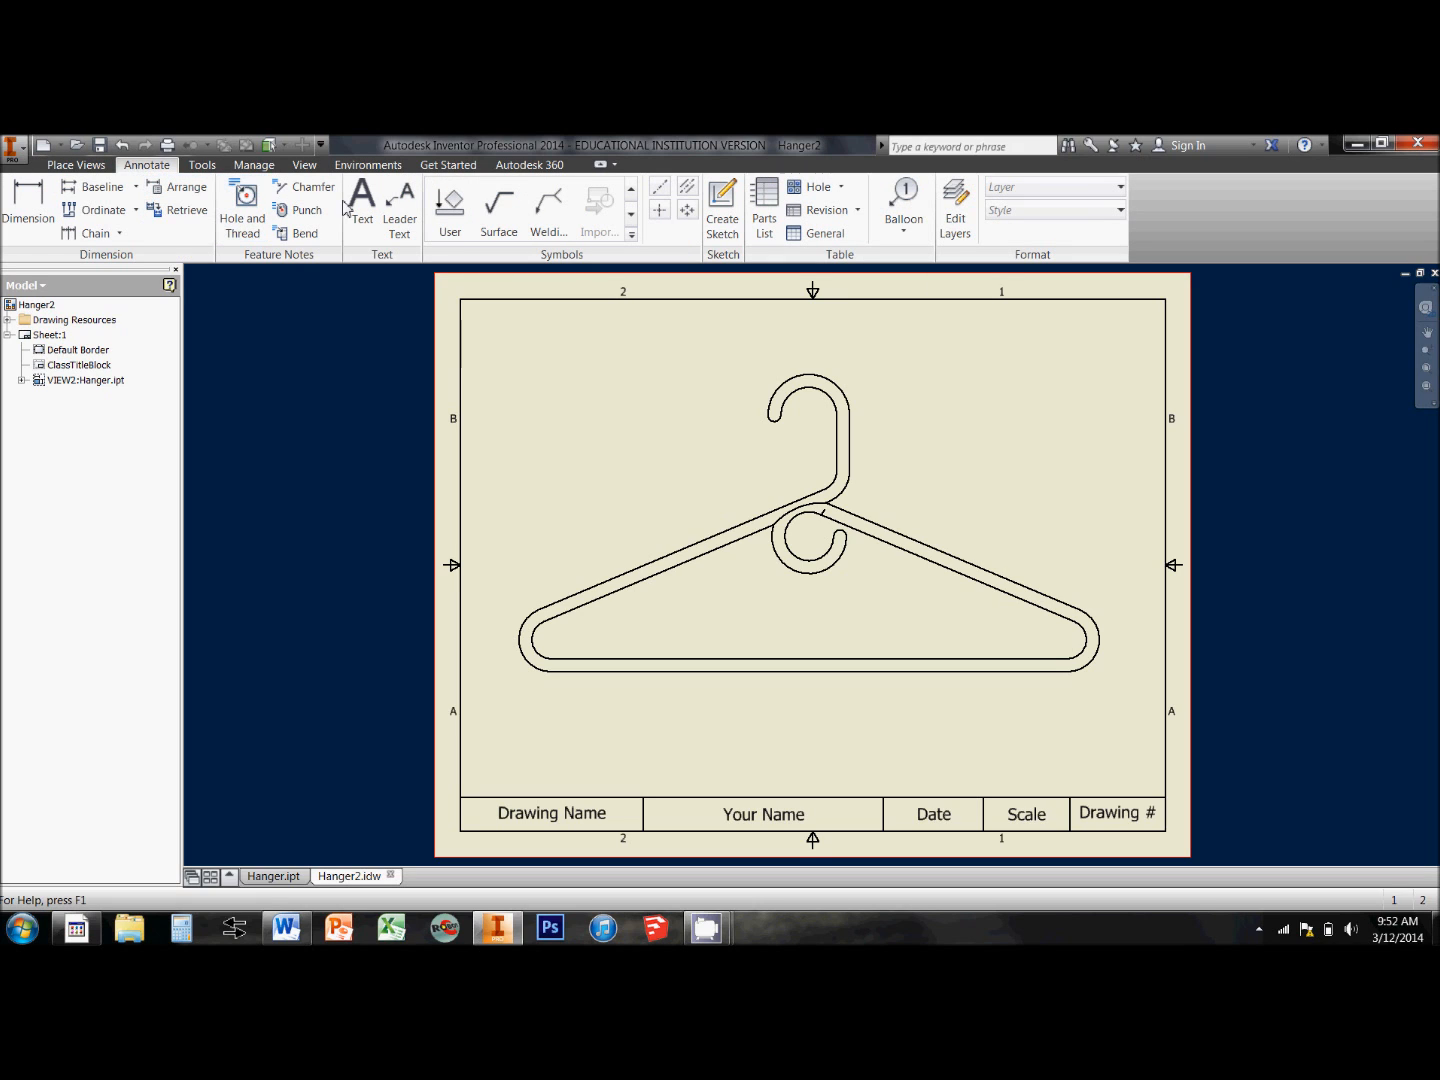
pyautogui.click(659, 214)
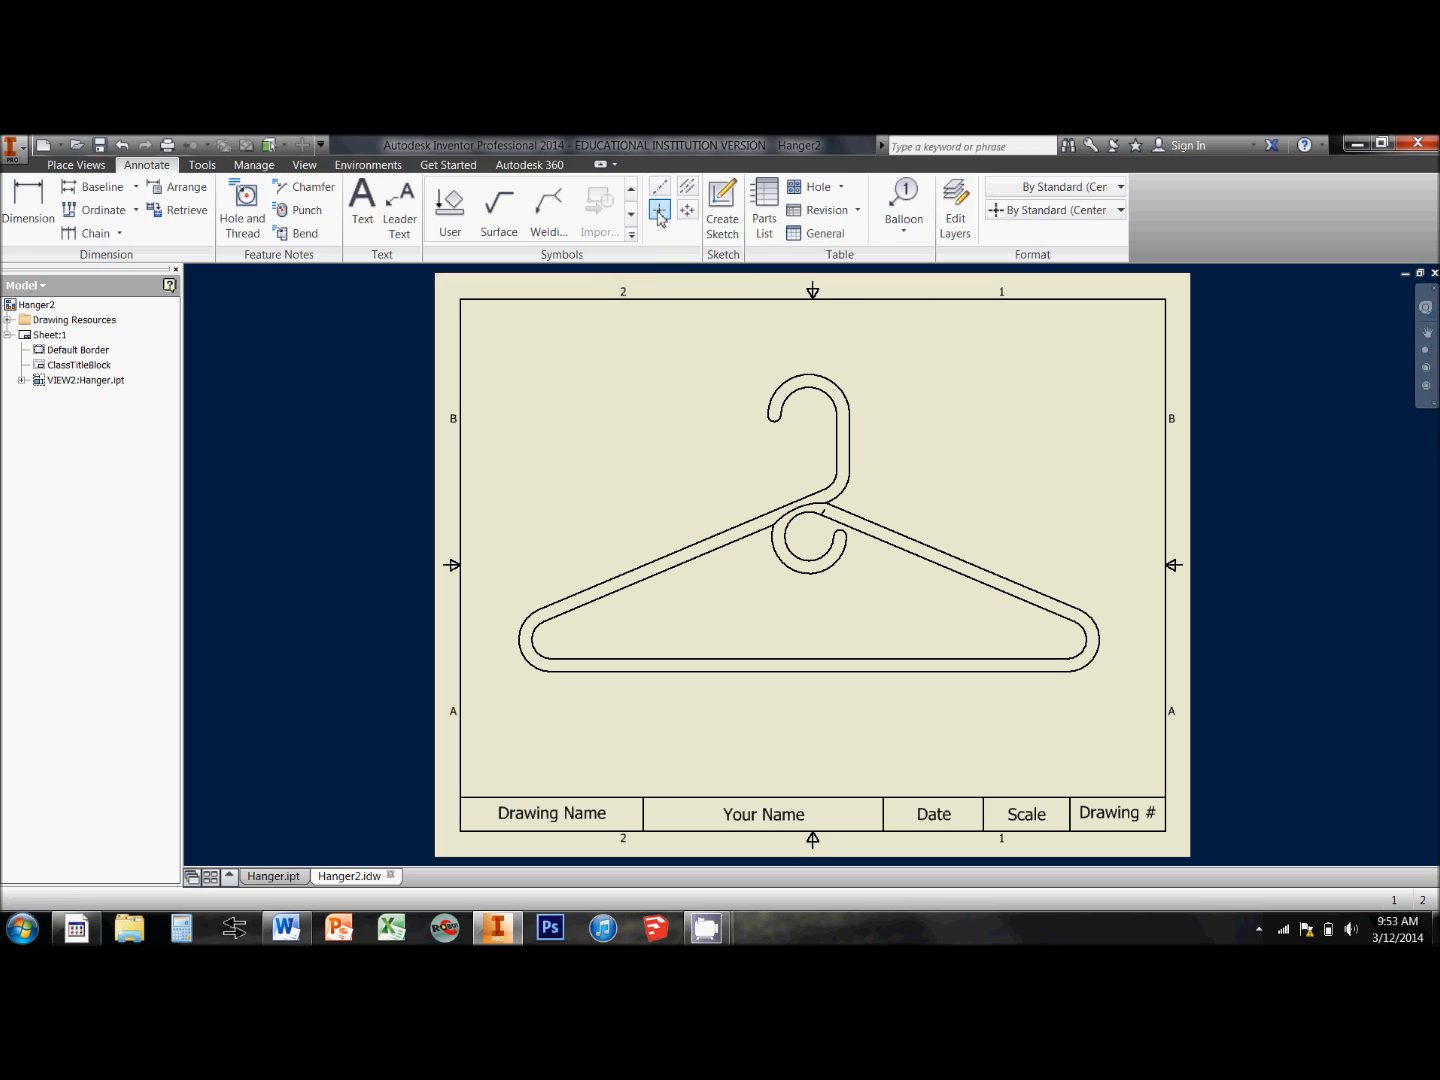
pyautogui.click(816, 386)
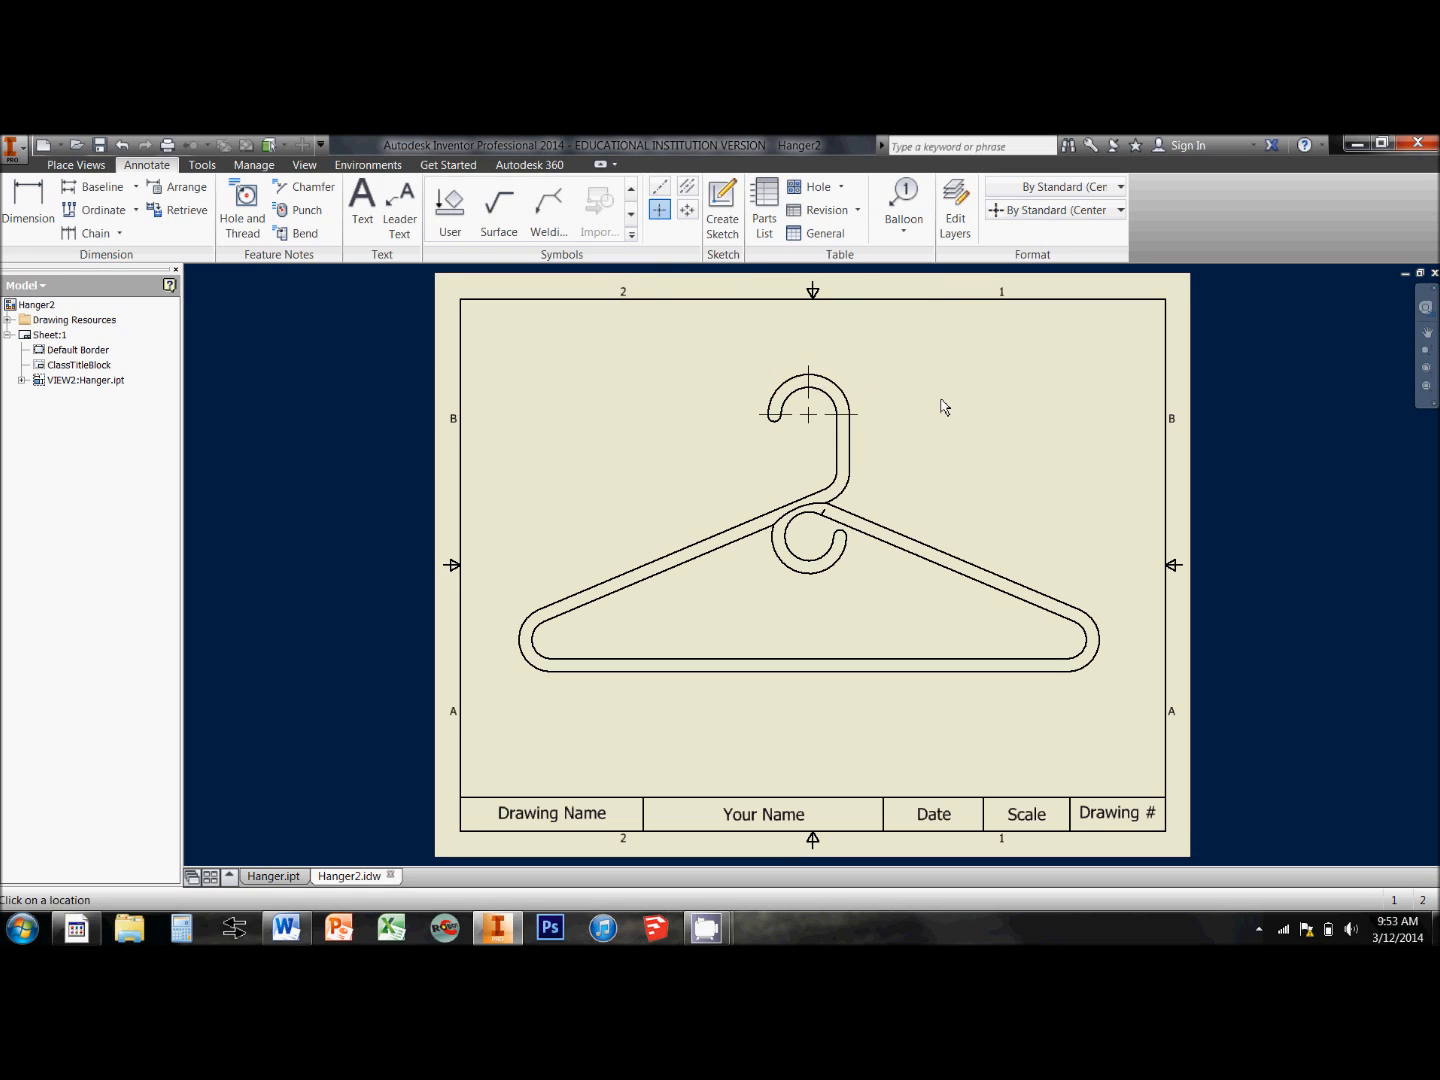
pyautogui.click(827, 589)
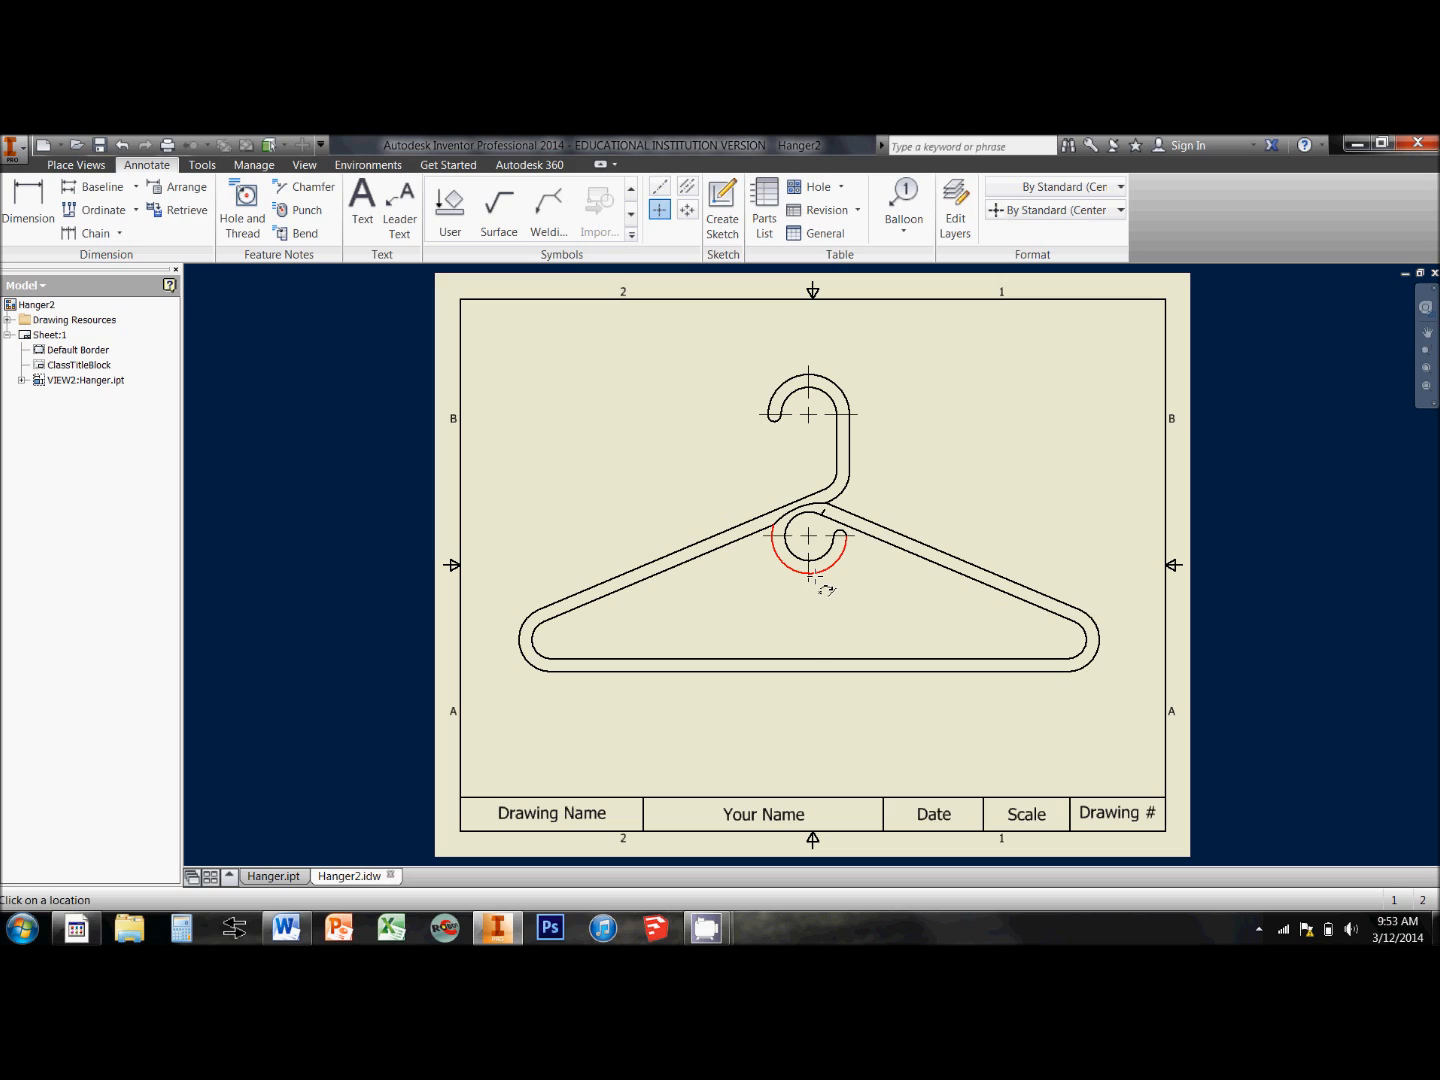
pyautogui.click(853, 500)
pyautogui.click(531, 649)
pyautogui.click(1108, 657)
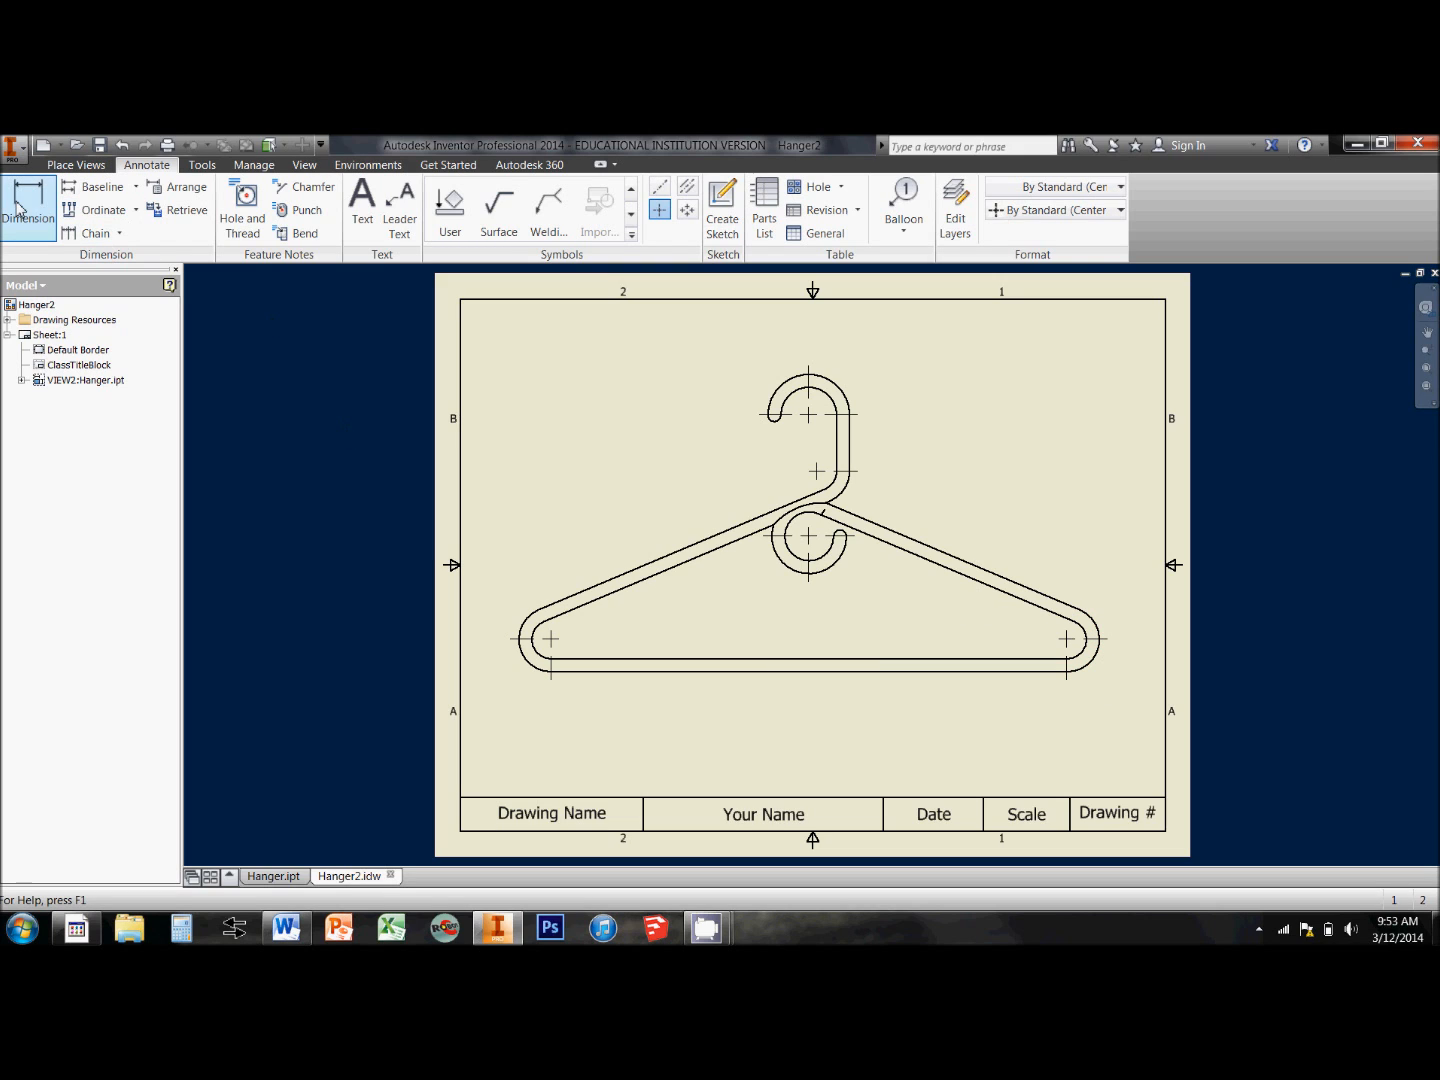
# Dimension the vertical distance between the centers of the top hook and the lower loop, placing it beyond the hanger's right end.
pyautogui.click(45, 208)
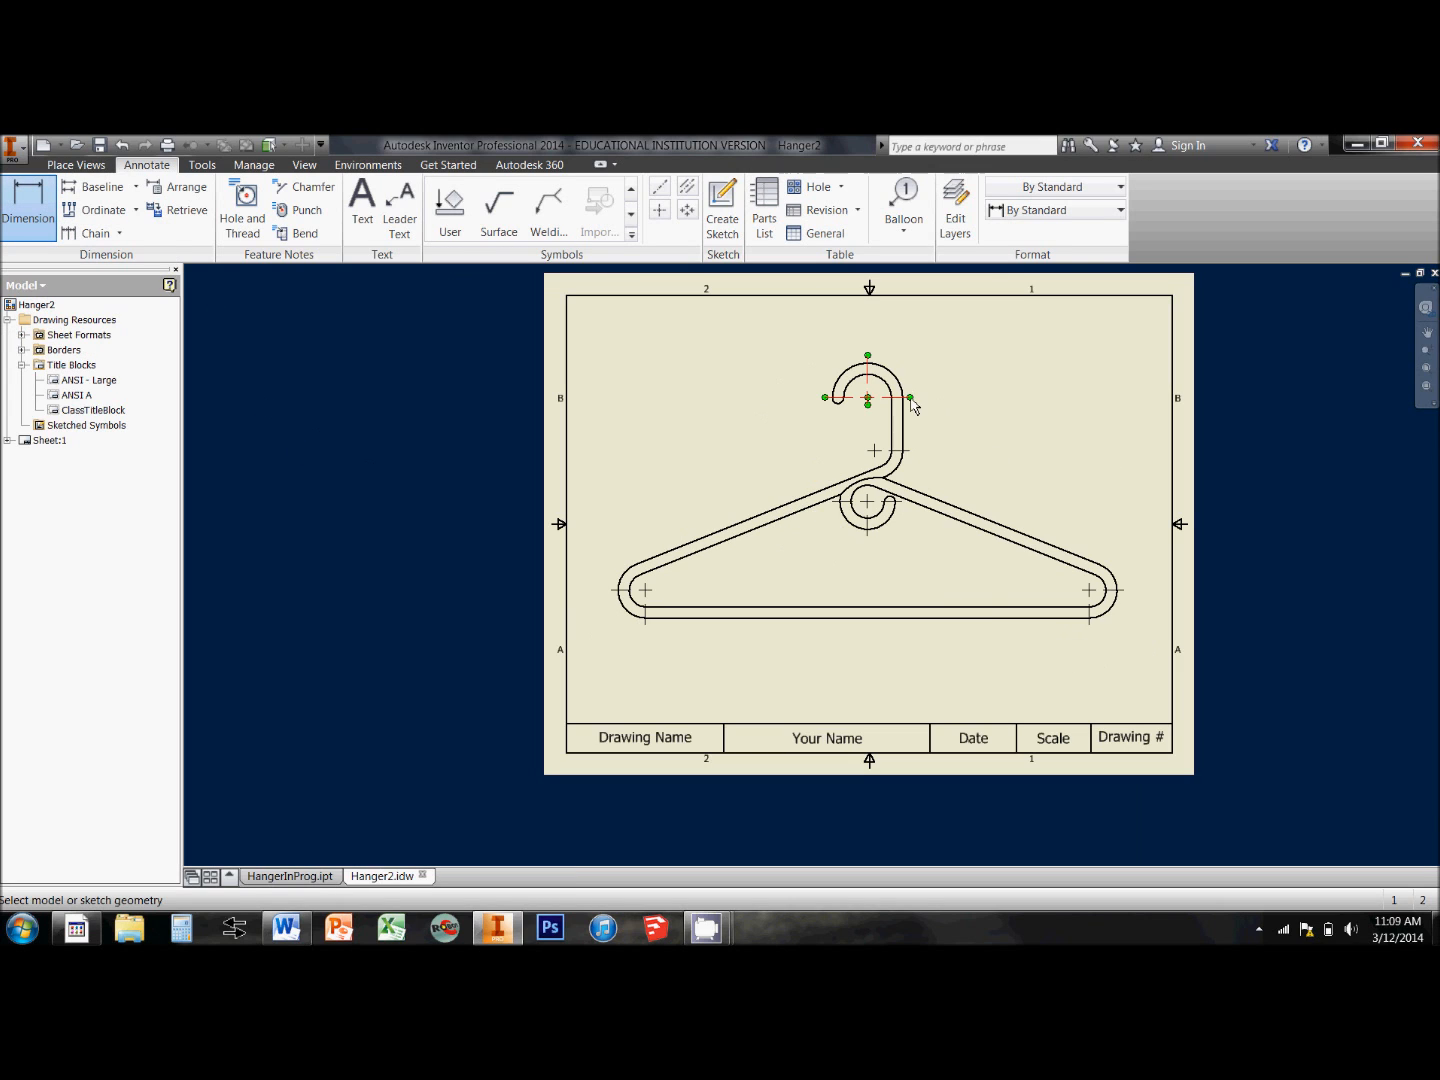
pyautogui.click(911, 400)
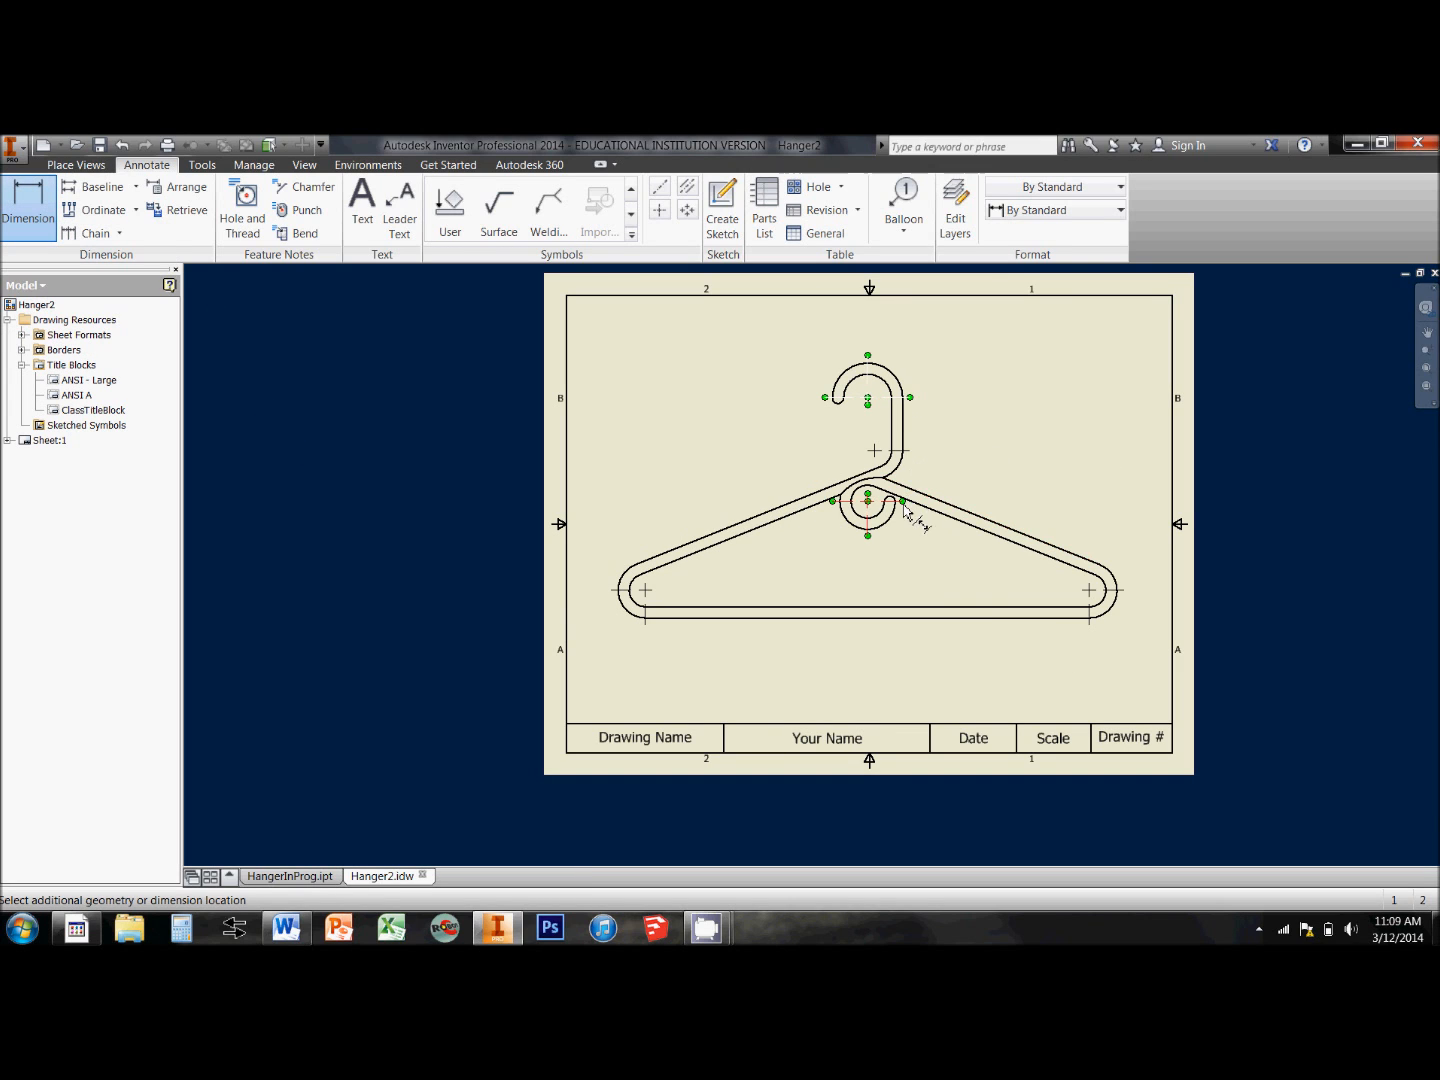
pyautogui.click(903, 502)
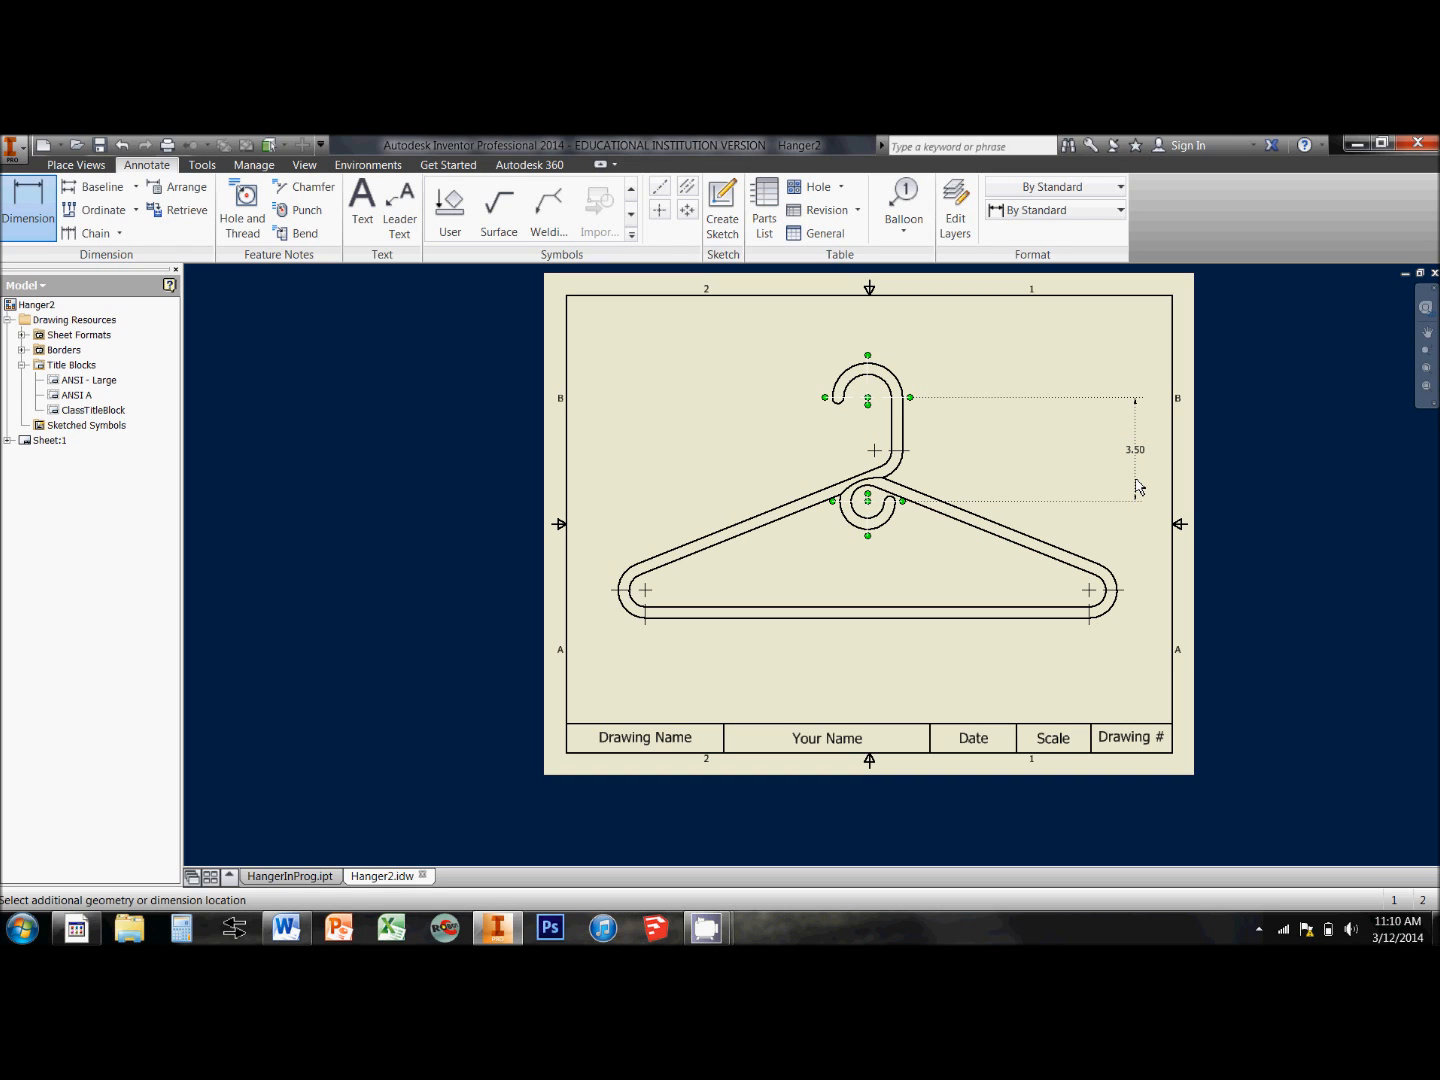
pyautogui.click(1137, 487)
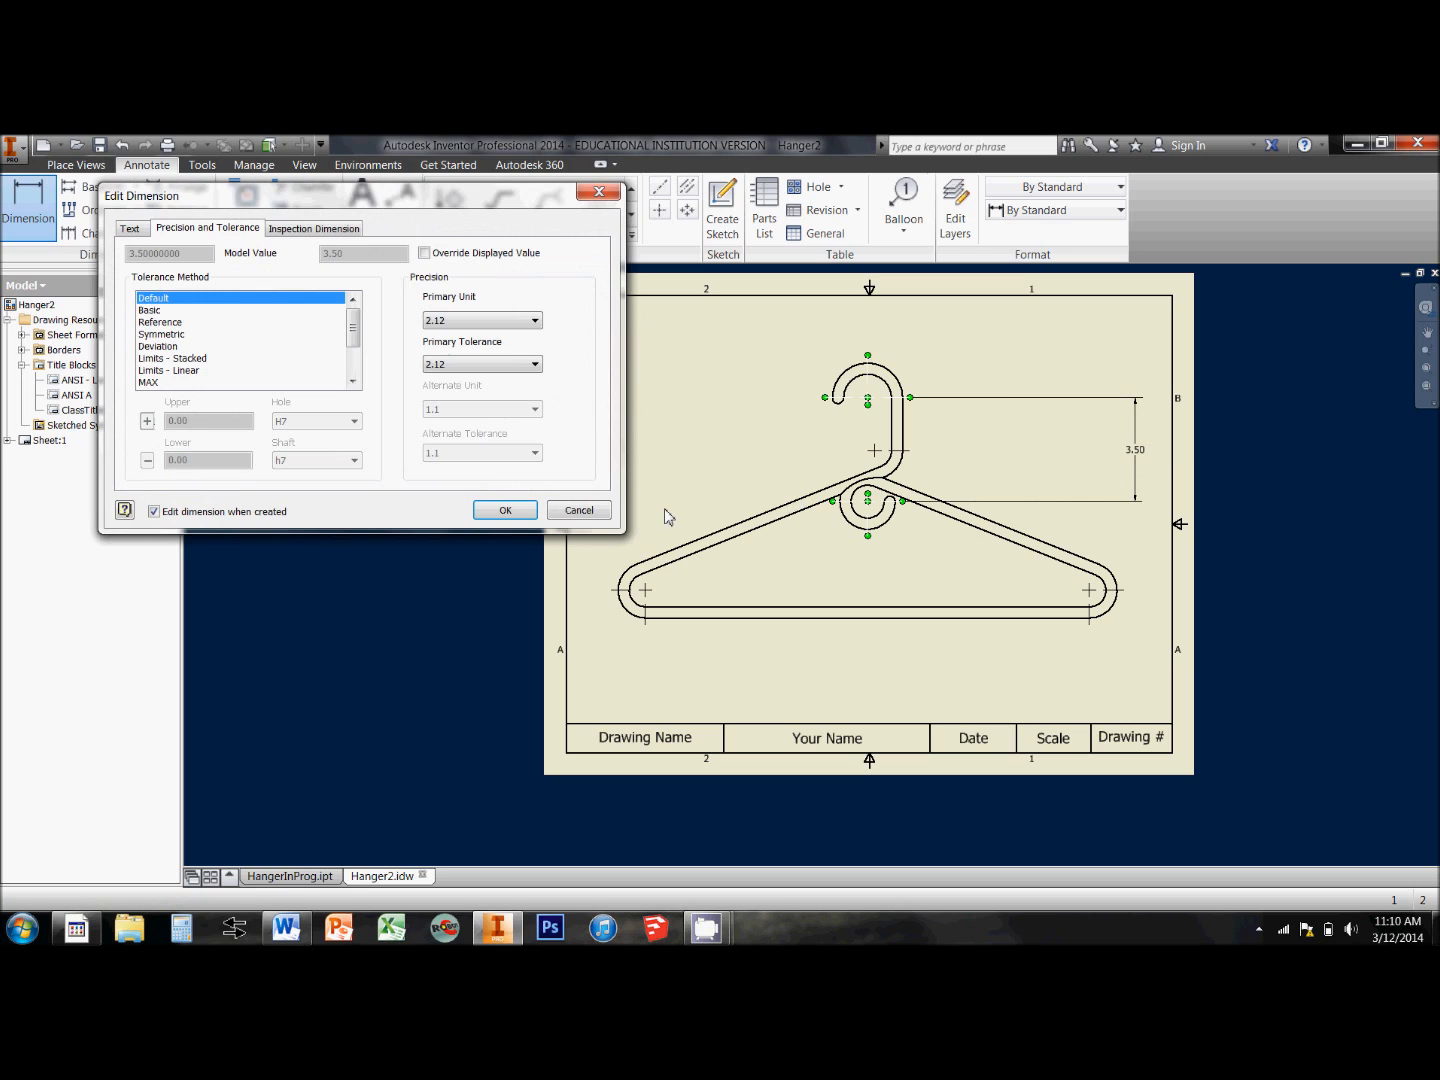
pyautogui.click(505, 511)
# Dimension the vertical distance from the lower loop's center to the right corner arc's center, aligned under the existing vertical dimension.
pyautogui.click(901, 503)
pyautogui.click(1124, 591)
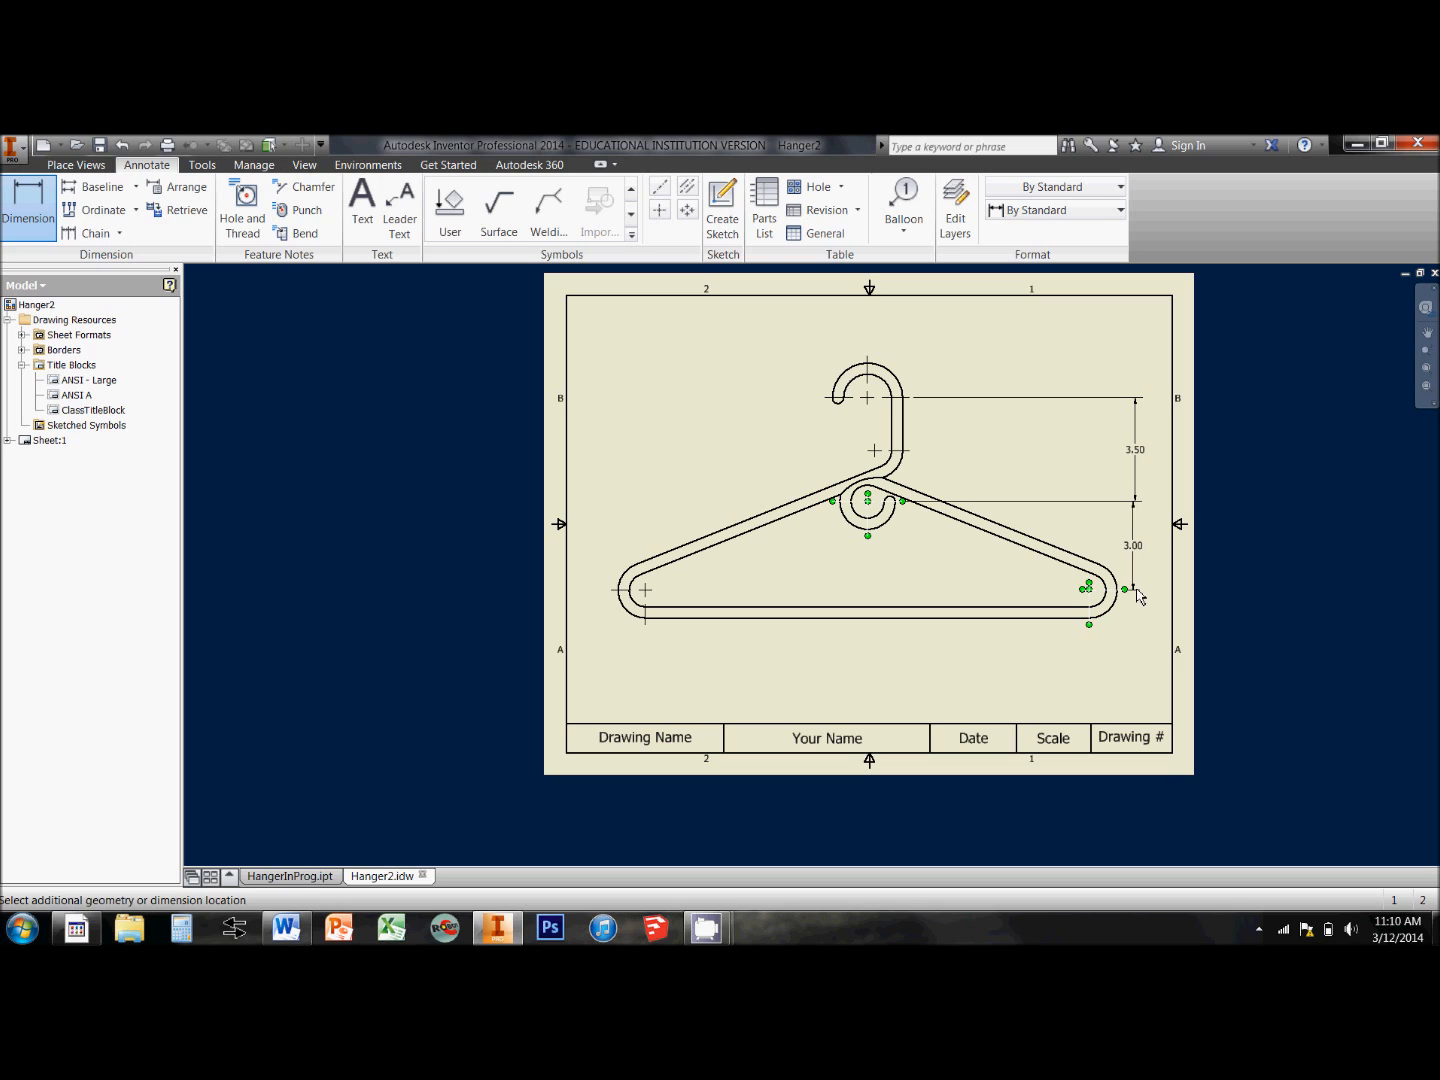
pyautogui.click(1139, 514)
pyautogui.click(513, 515)
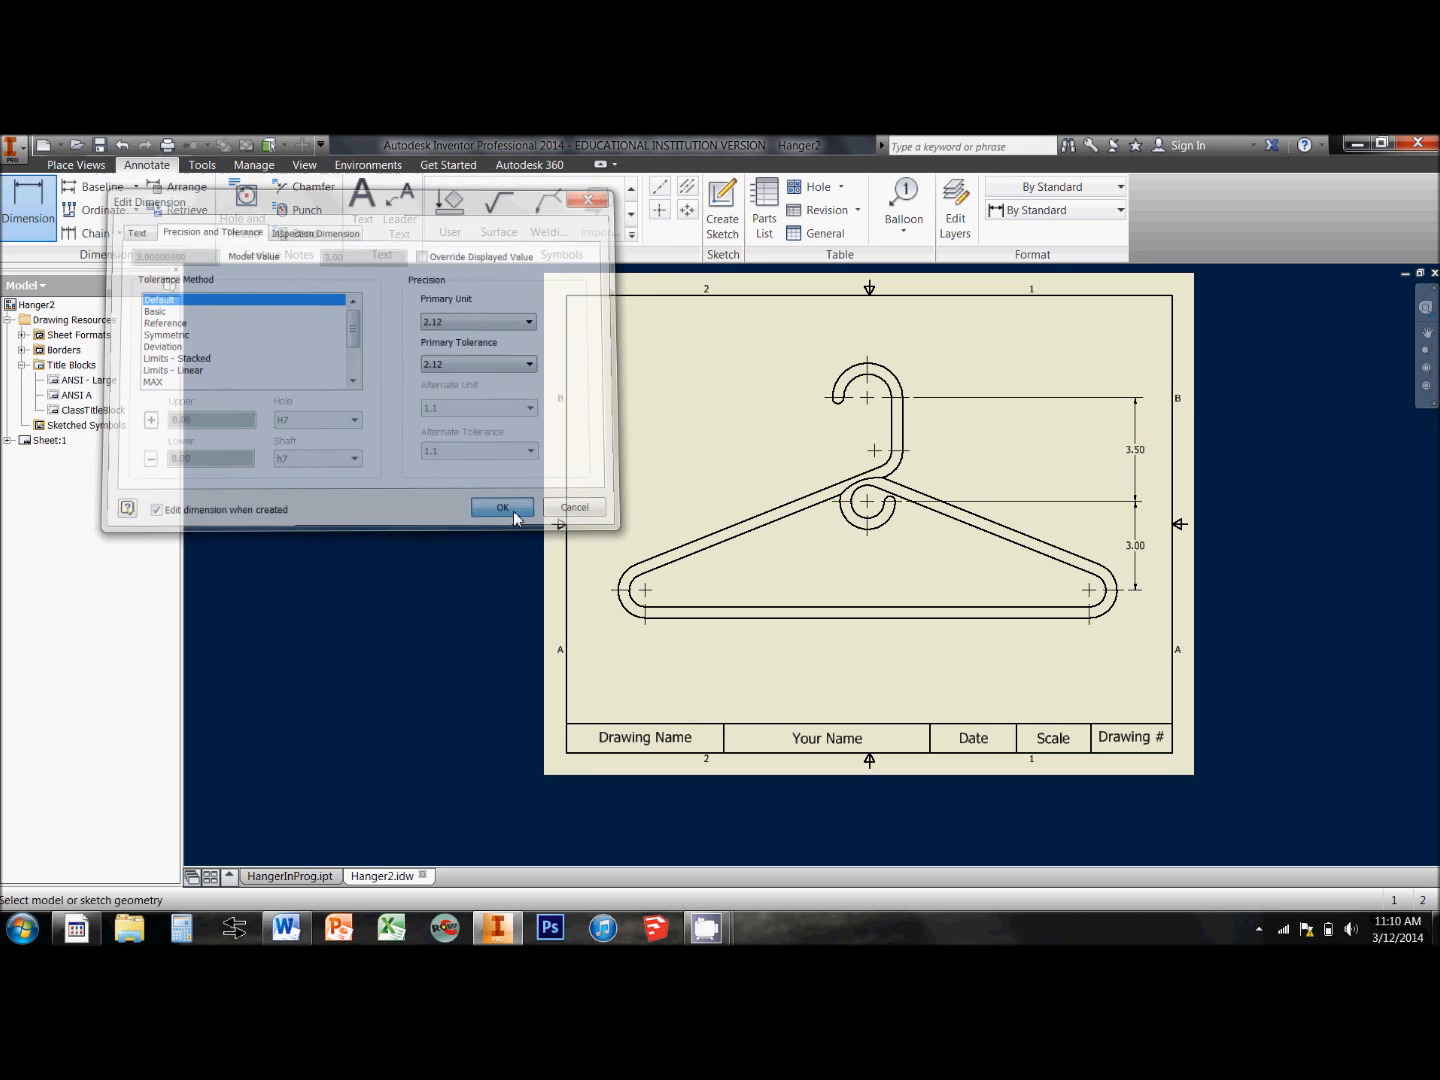
# Dimension the horizontal distance from the lower loop's center to the right corner arc's center, placing it just below the hanger.
pyautogui.click(867, 533)
pyautogui.click(1089, 618)
pyautogui.click(1085, 640)
pyautogui.click(492, 510)
# Dimension the horizontal distance between the left and right corner arc centers, placing it beneath the shorter horizontal dimension.
pyautogui.click(646, 623)
pyautogui.click(1089, 623)
pyautogui.click(1096, 670)
pyautogui.click(505, 511)
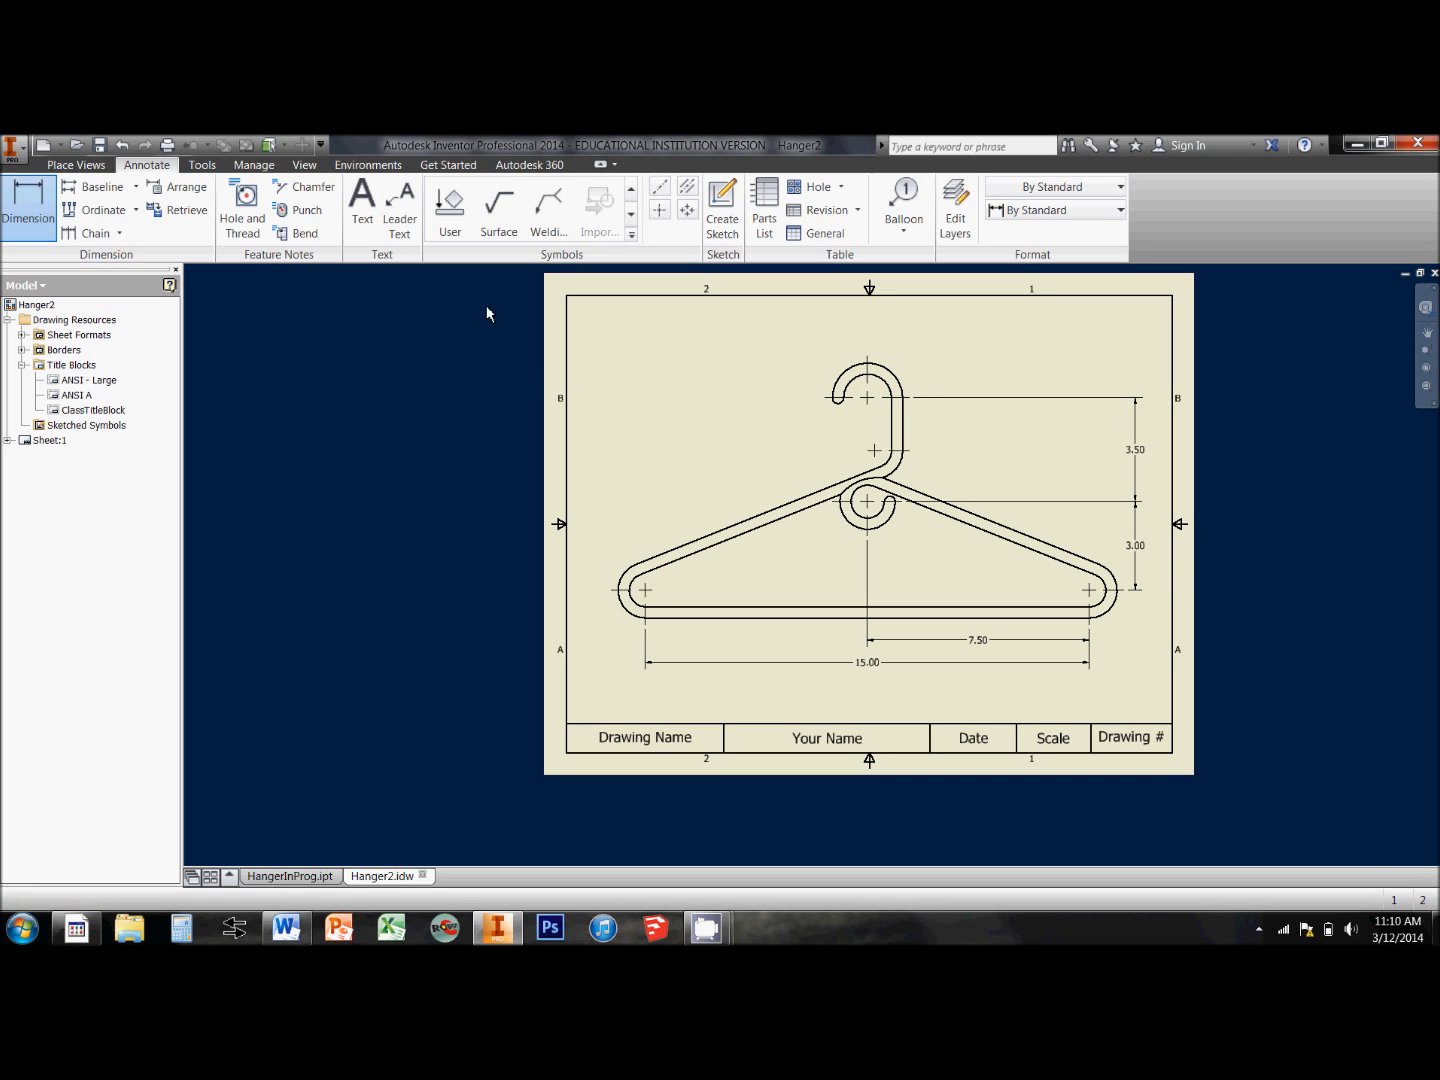
pyautogui.click(56, 224)
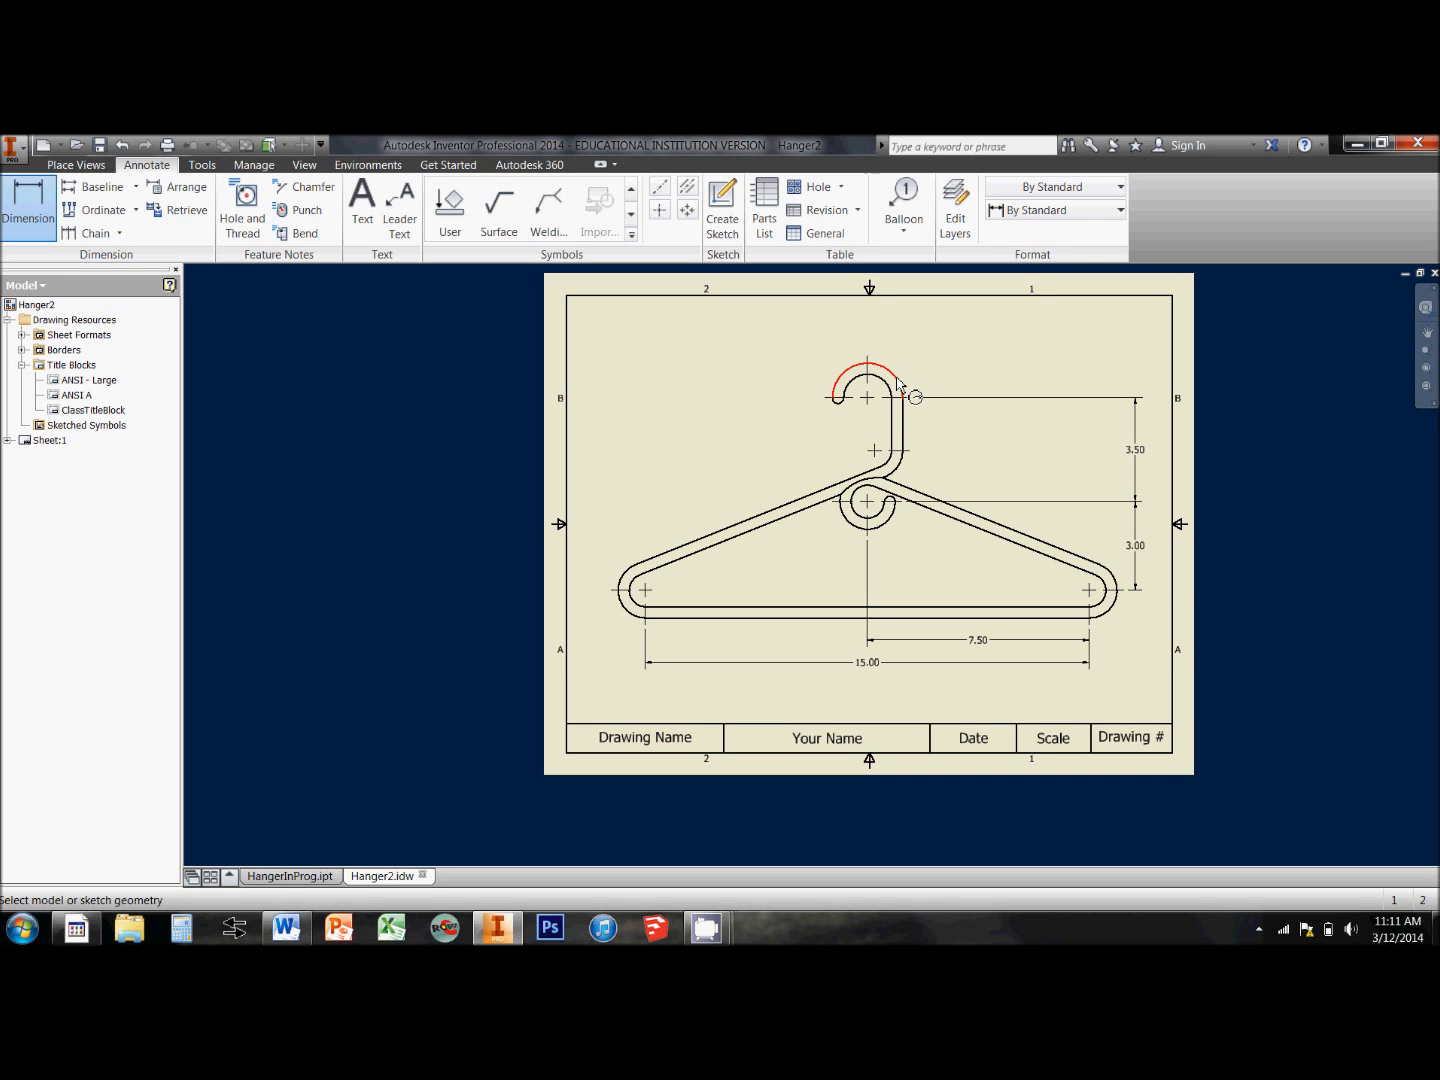
pyautogui.click(899, 385)
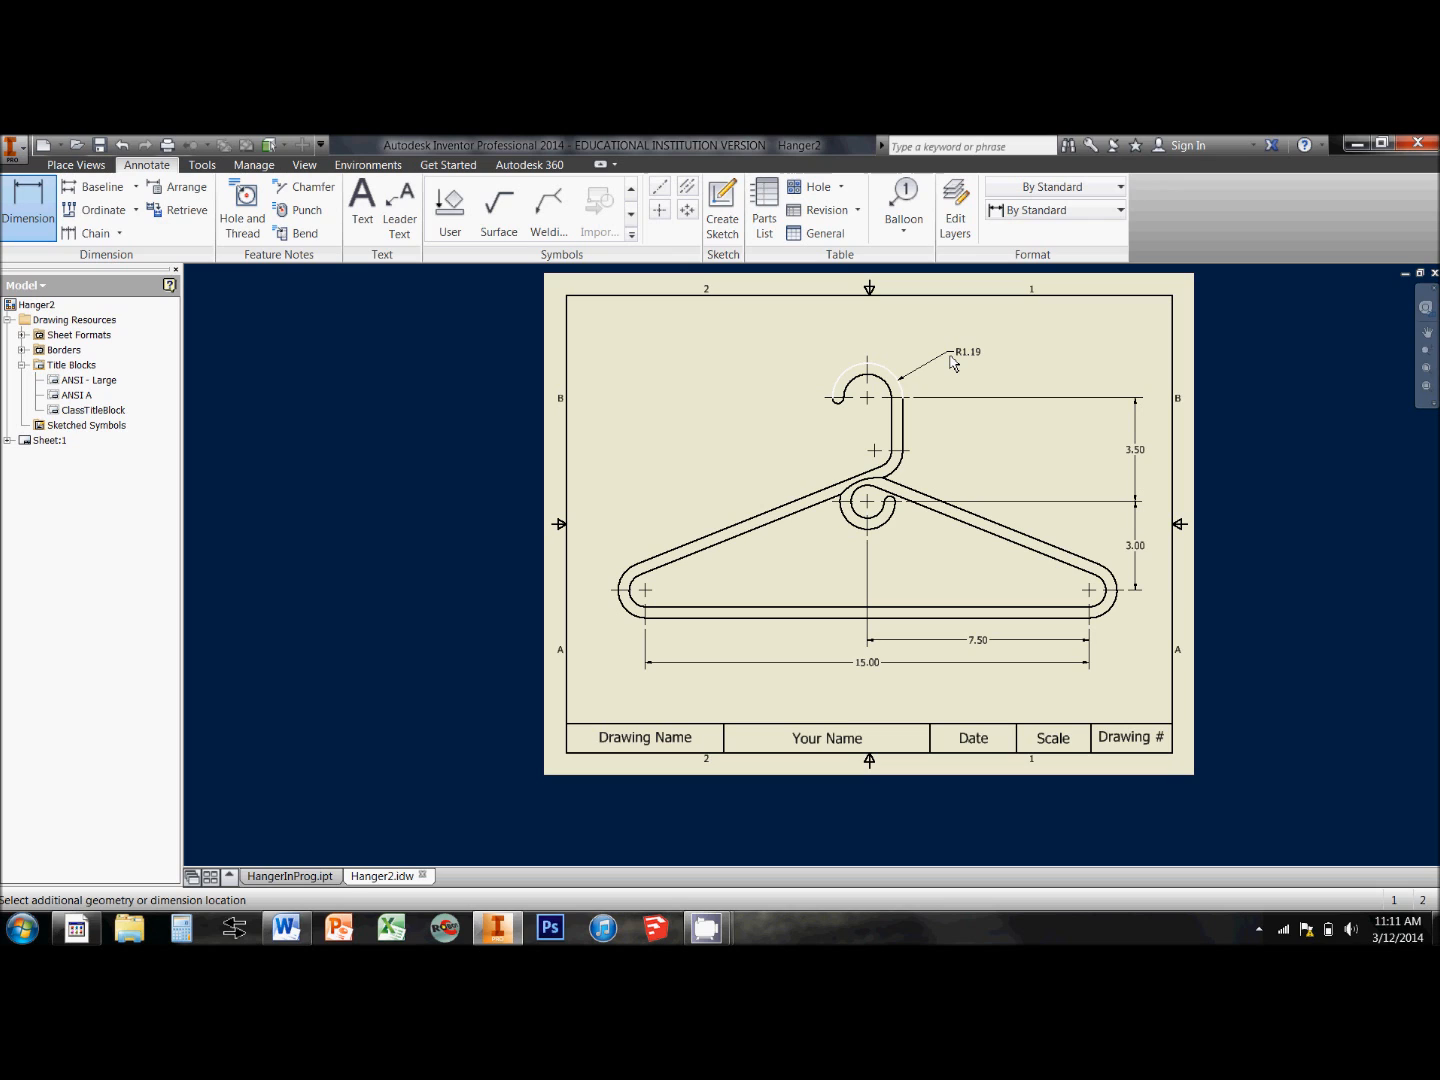
pyautogui.press('Escape')
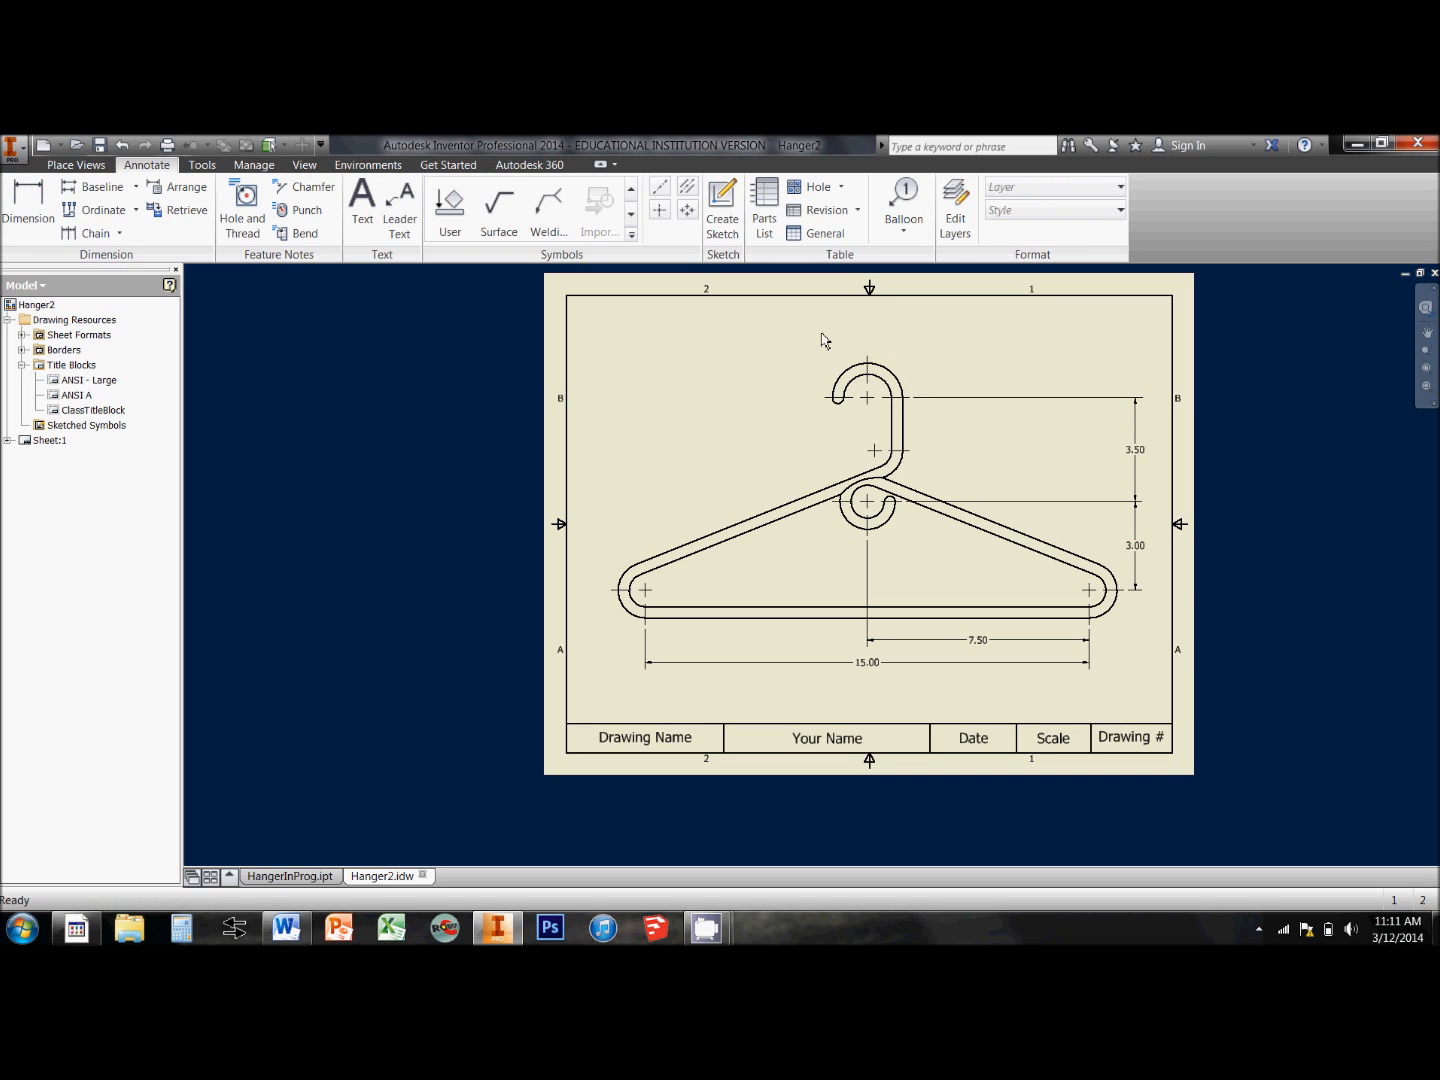
# Add a leader note reading Ø2.00 to the inner arc of the top hook, placed above and beyond the hook.
pyautogui.click(401, 205)
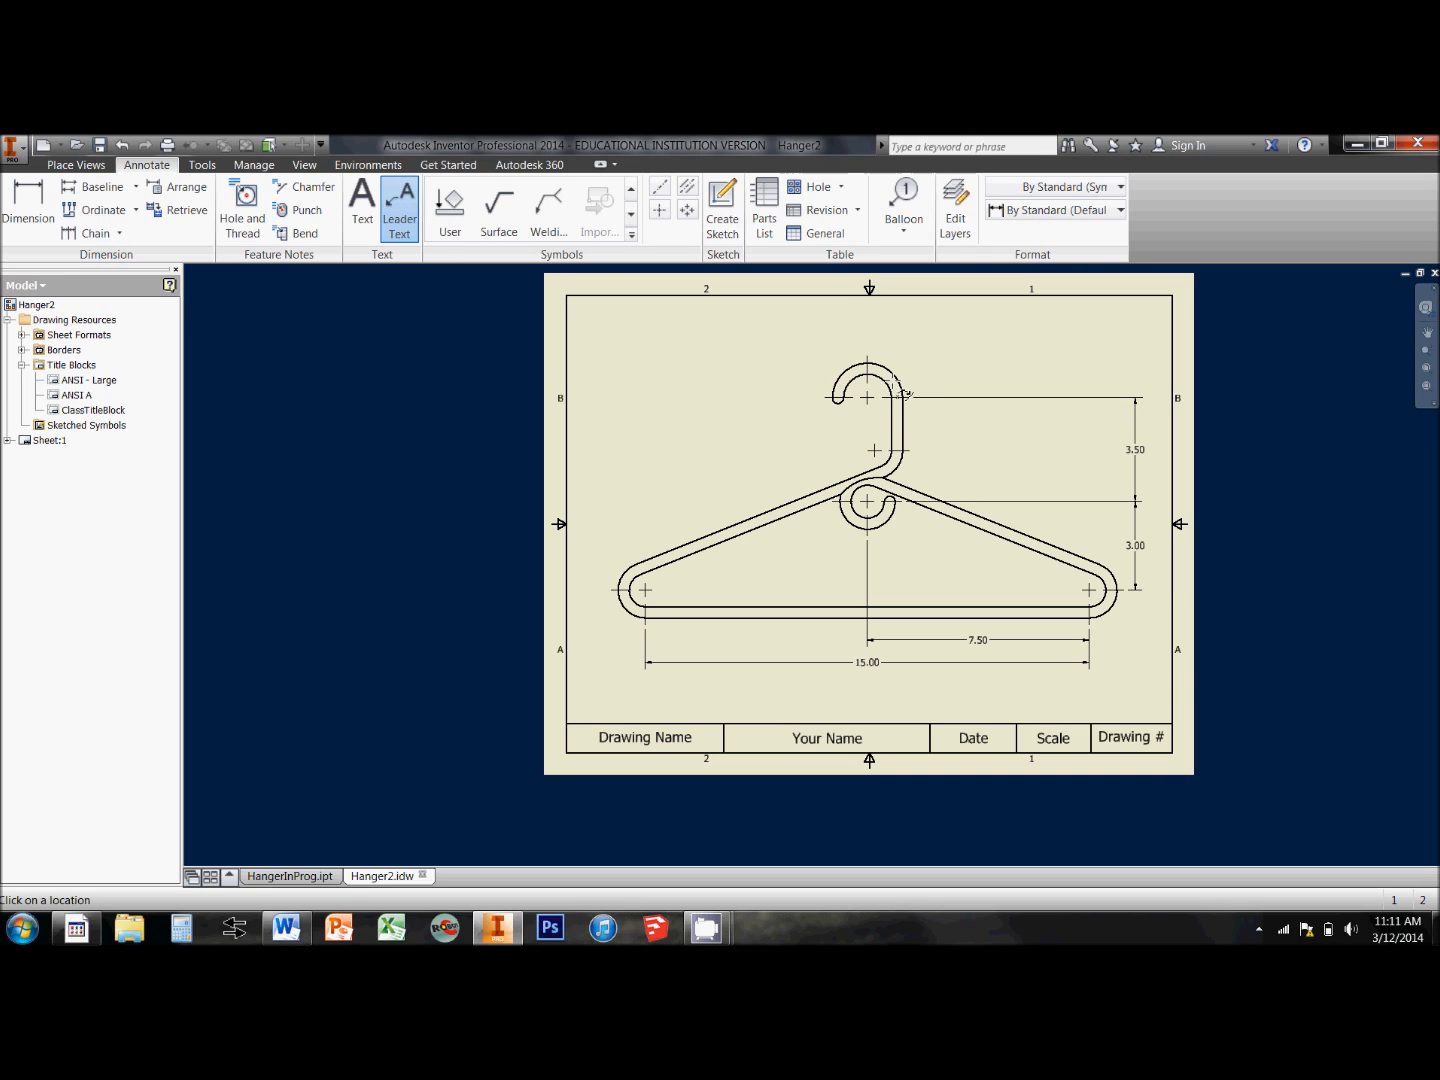
pyautogui.click(892, 379)
pyautogui.rightClick(931, 348)
pyautogui.click(1006, 354)
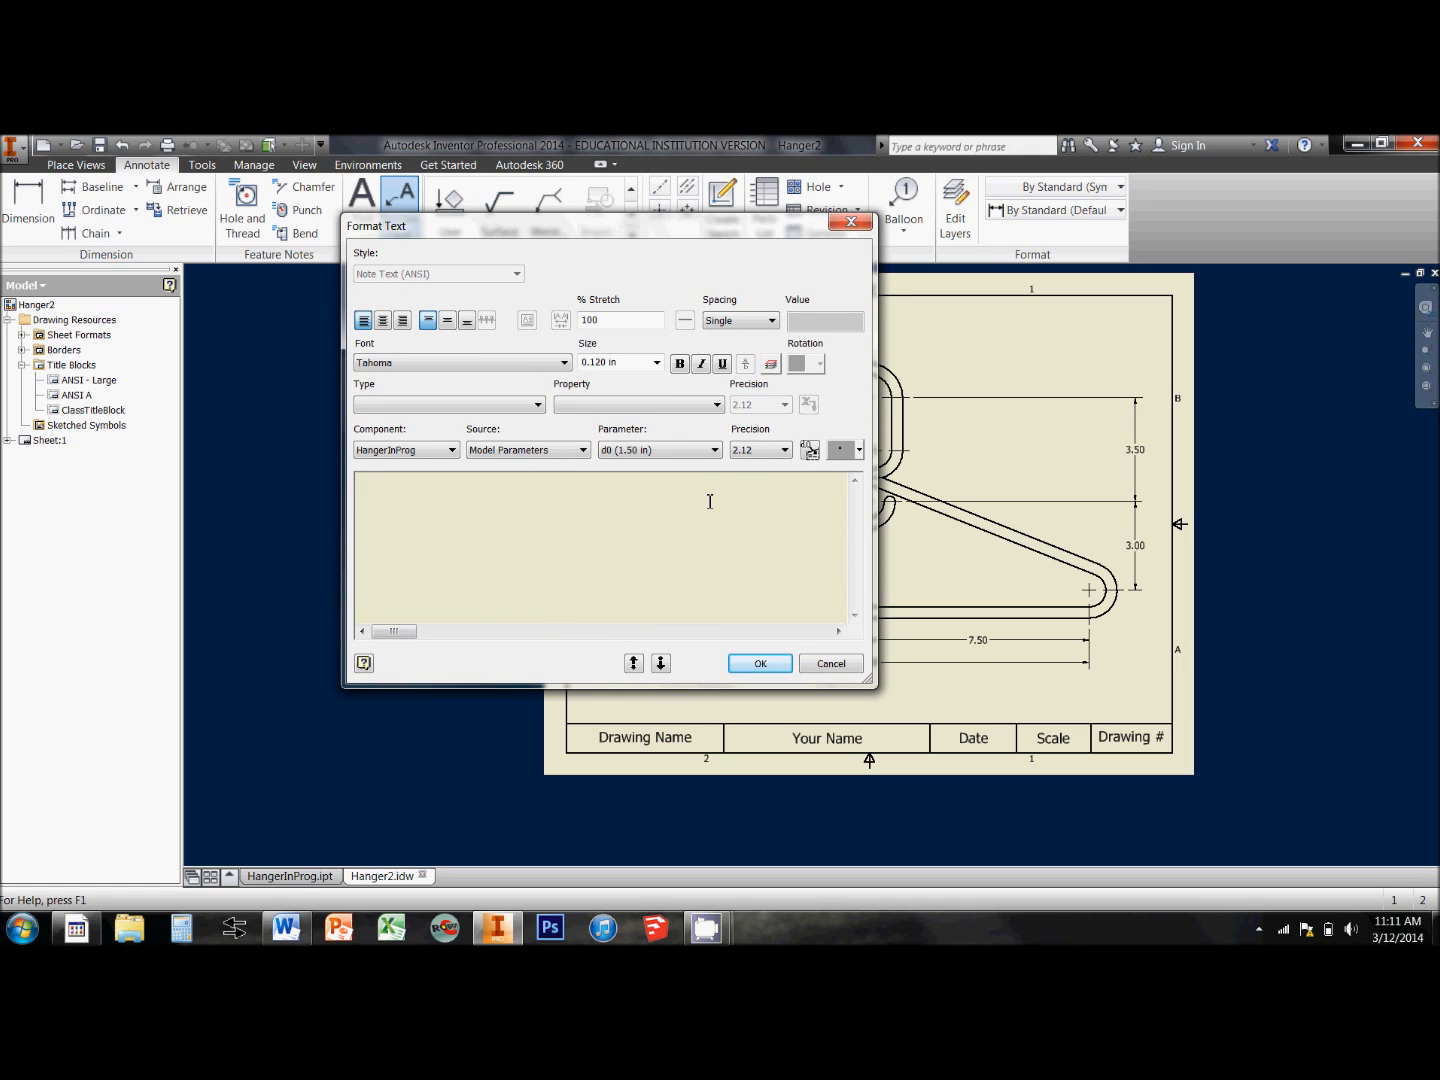
pyautogui.click(858, 450)
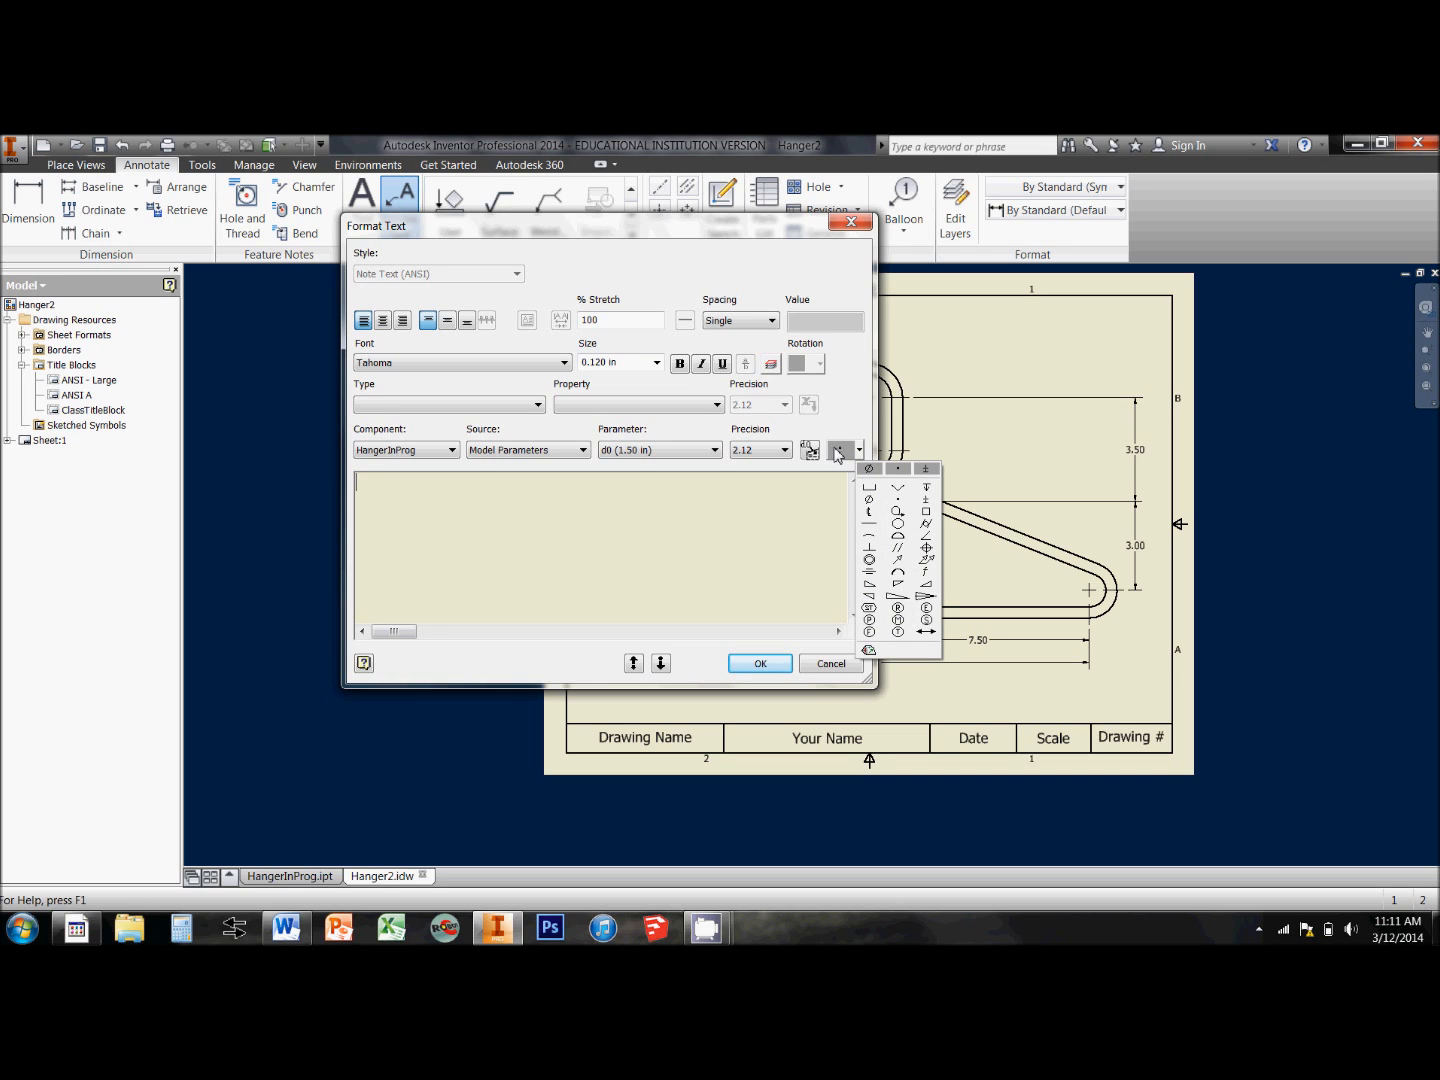
pyautogui.click(870, 500)
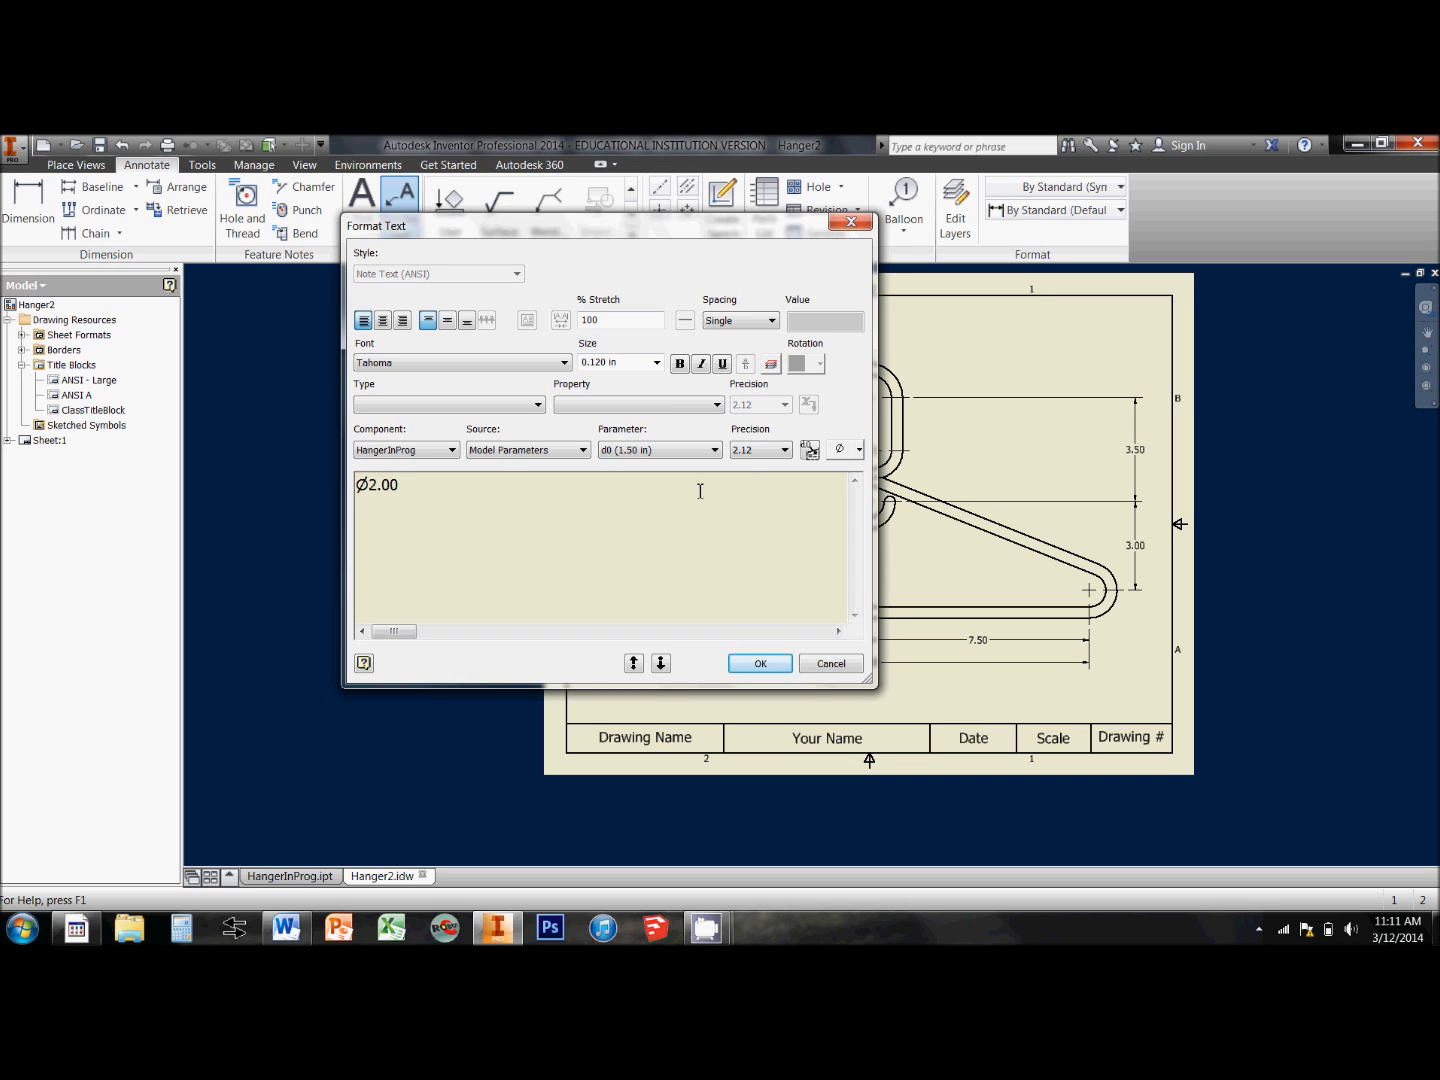
pyautogui.click(758, 664)
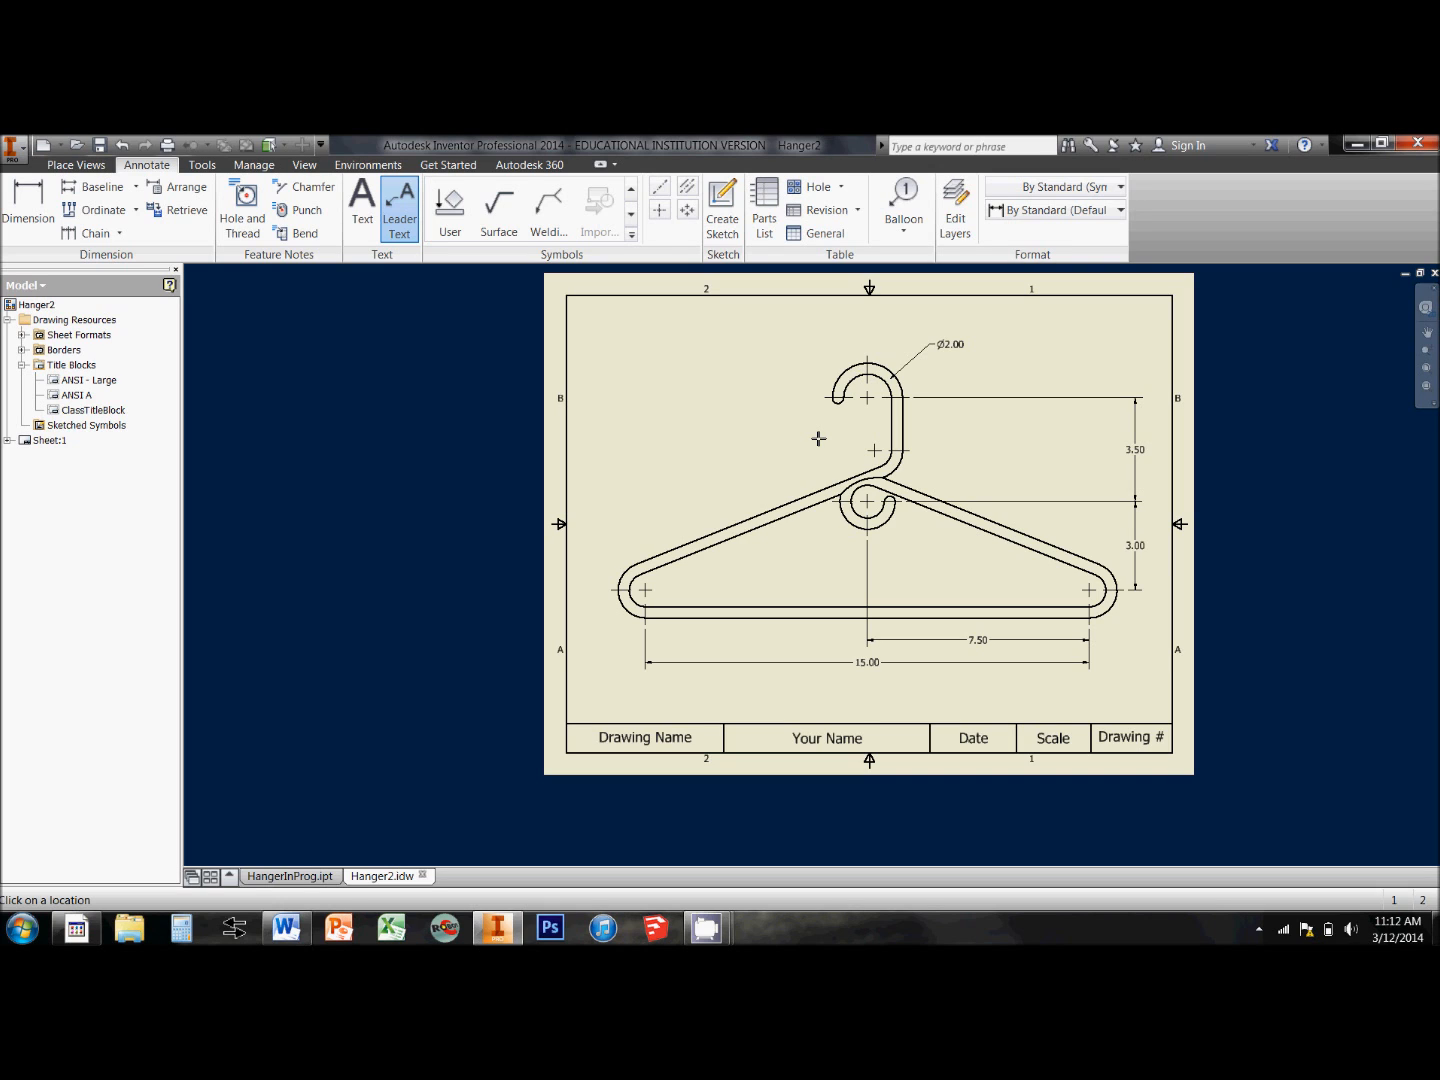
# Add a leader note reading R .75 to the lower loop, placed on its lower-left side.
pyautogui.click(854, 516)
pyautogui.click(830, 534)
pyautogui.rightClick(830, 534)
pyautogui.click(747, 530)
pyautogui.write('R .75')
pyautogui.click(760, 663)
# Add a leader note reading R .75 to the bend at the base of the hook's neck.
pyautogui.click(914, 468)
pyautogui.rightClick(914, 468)
pyautogui.click(964, 471)
pyautogui.write('R .75')
pyautogui.click(761, 663)
# Add a leader note reading Ø1.50 to the inner arc of the hanger's left corner.
pyautogui.click(633, 580)
pyautogui.click(617, 560)
pyautogui.rightClick(617, 560)
pyautogui.click(686, 559)
pyautogui.click(858, 449)
pyautogui.click(869, 502)
pyautogui.write('1.50')
pyautogui.click(771, 661)
# Add a leader note reading Ø1.50 to the inner arc of the hanger's right corner, placed below it.
pyautogui.click(1108, 611)
pyautogui.click(1120, 636)
pyautogui.rightClick(1120, 636)
pyautogui.click(1180, 636)
pyautogui.click(858, 449)
pyautogui.click(869, 502)
pyautogui.write('1.50')
pyautogui.click(760, 663)
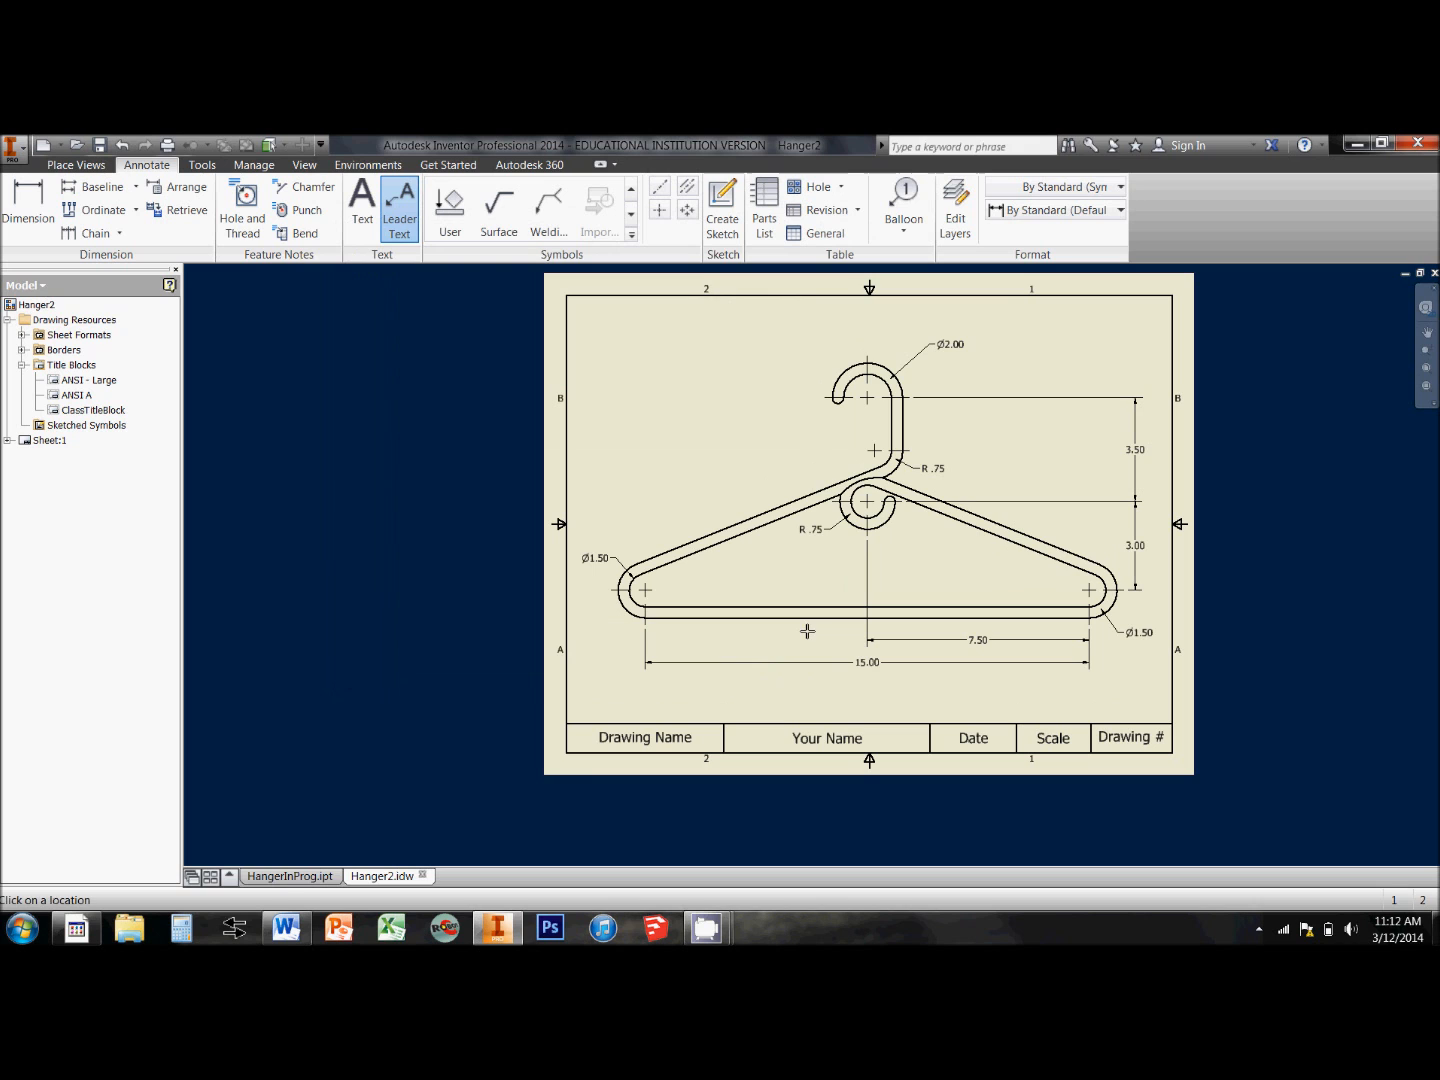
# Dimension the radii of the rounded ends of the lower loop and top hook, displayed with four decimal places.
pyautogui.press('d')
pyautogui.scroll(-5, 892, 501)
pyautogui.click(889, 497)
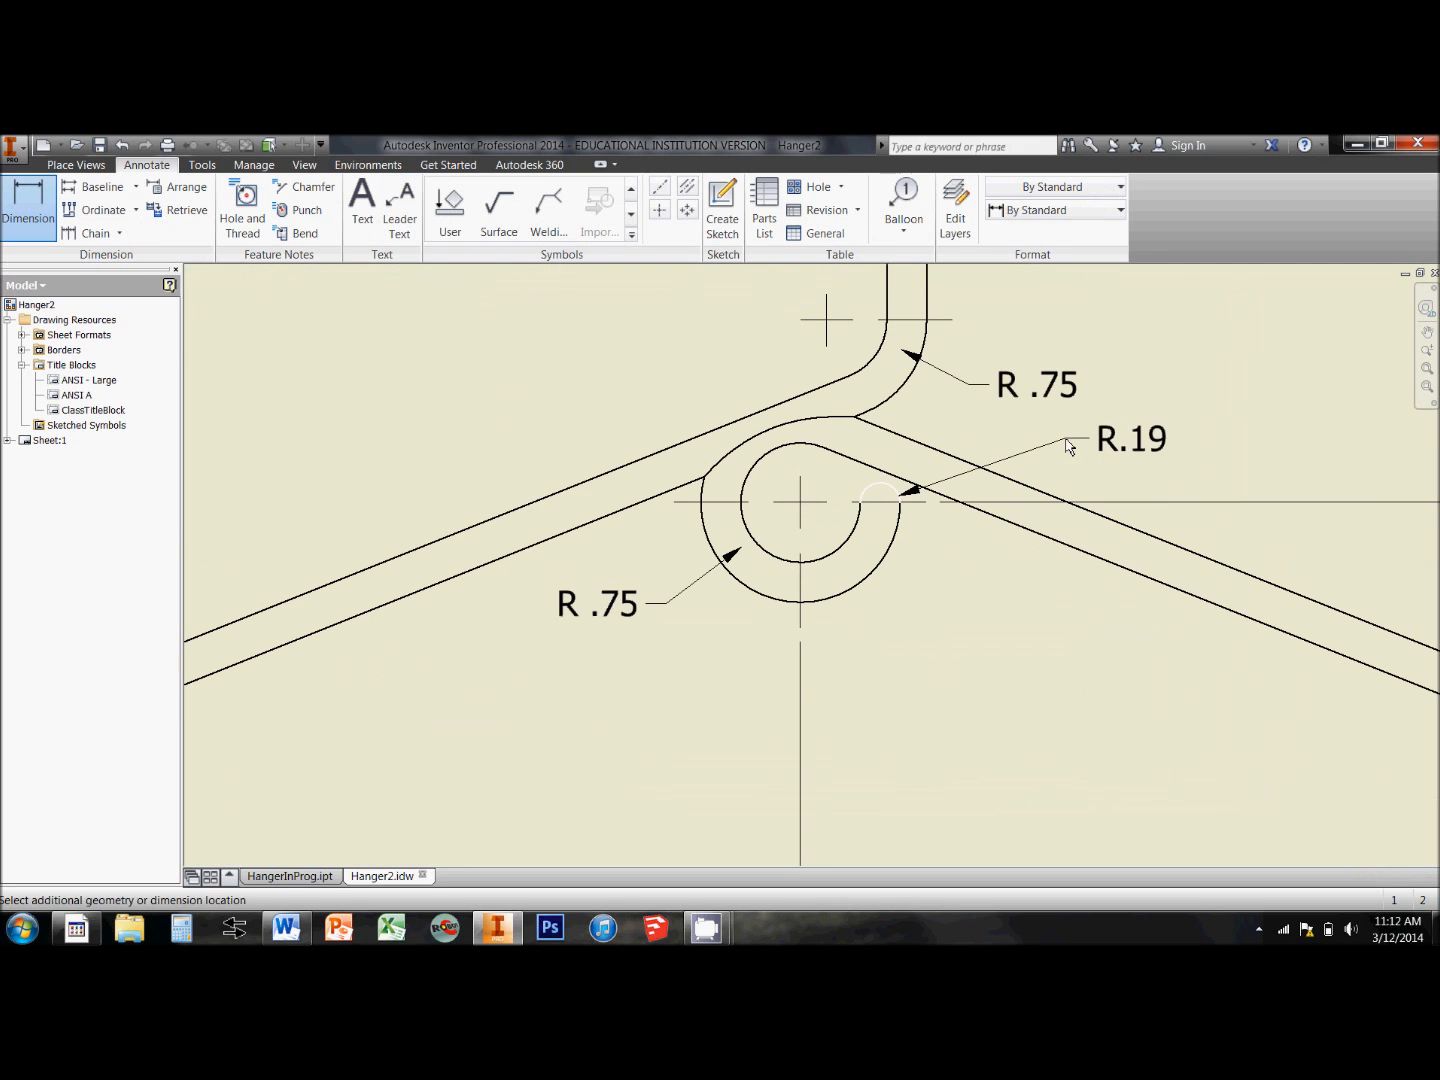
pyautogui.click(1068, 446)
pyautogui.click(482, 360)
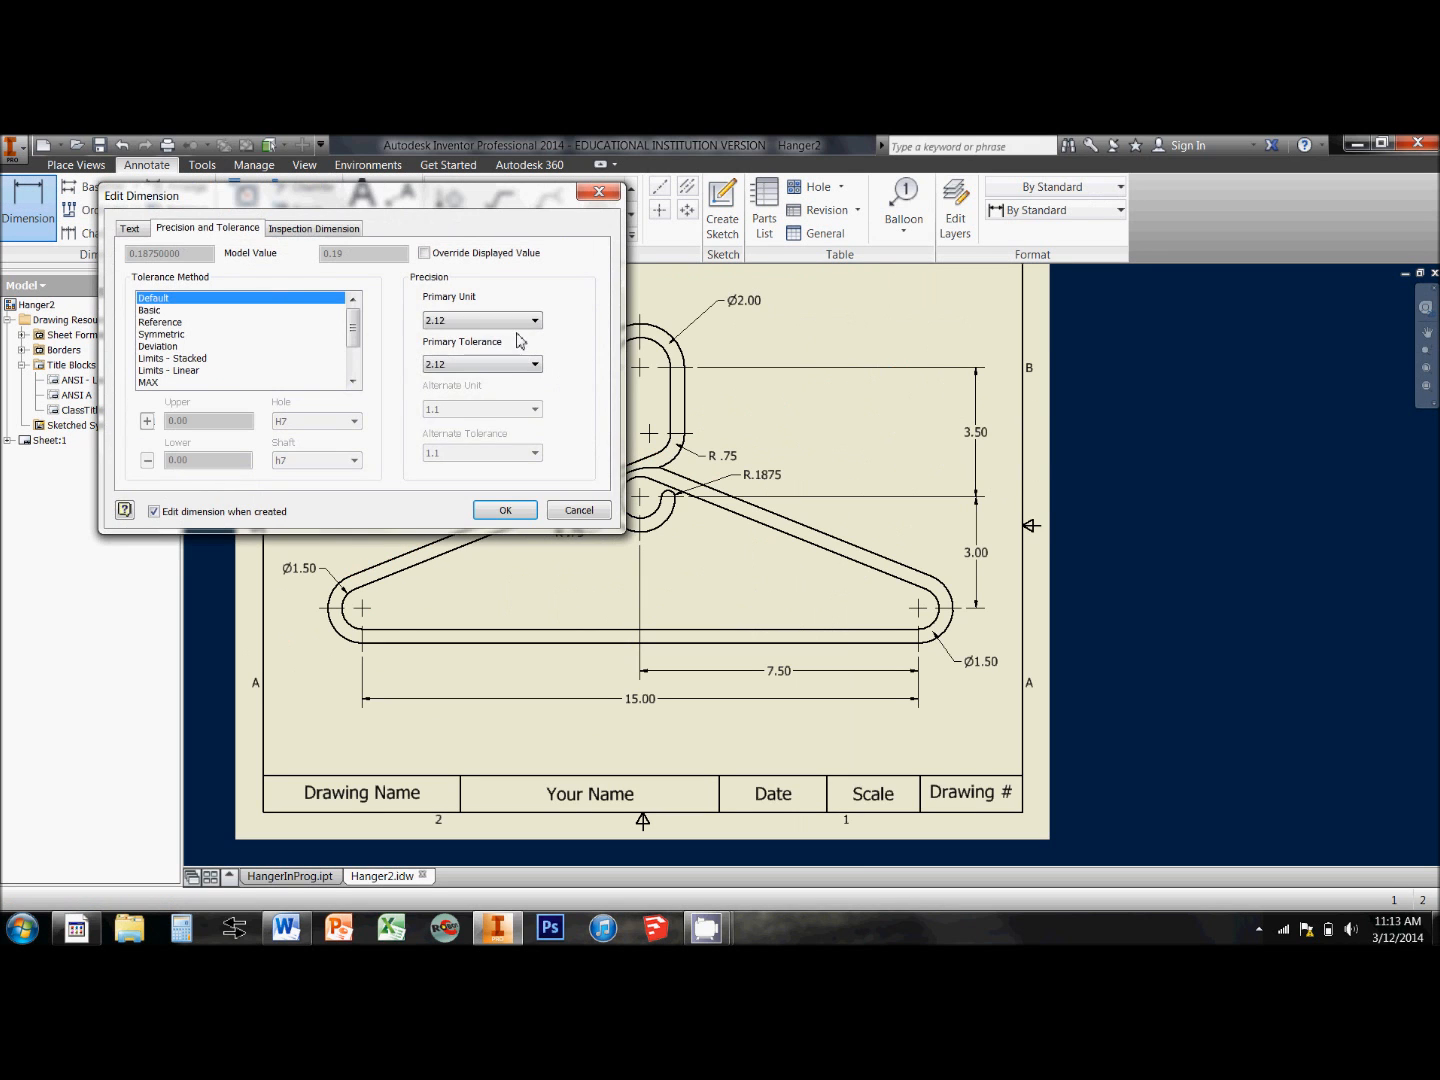
pyautogui.click(505, 510)
pyautogui.scroll(5, 540, 472)
pyautogui.scroll(-5, 546, 468)
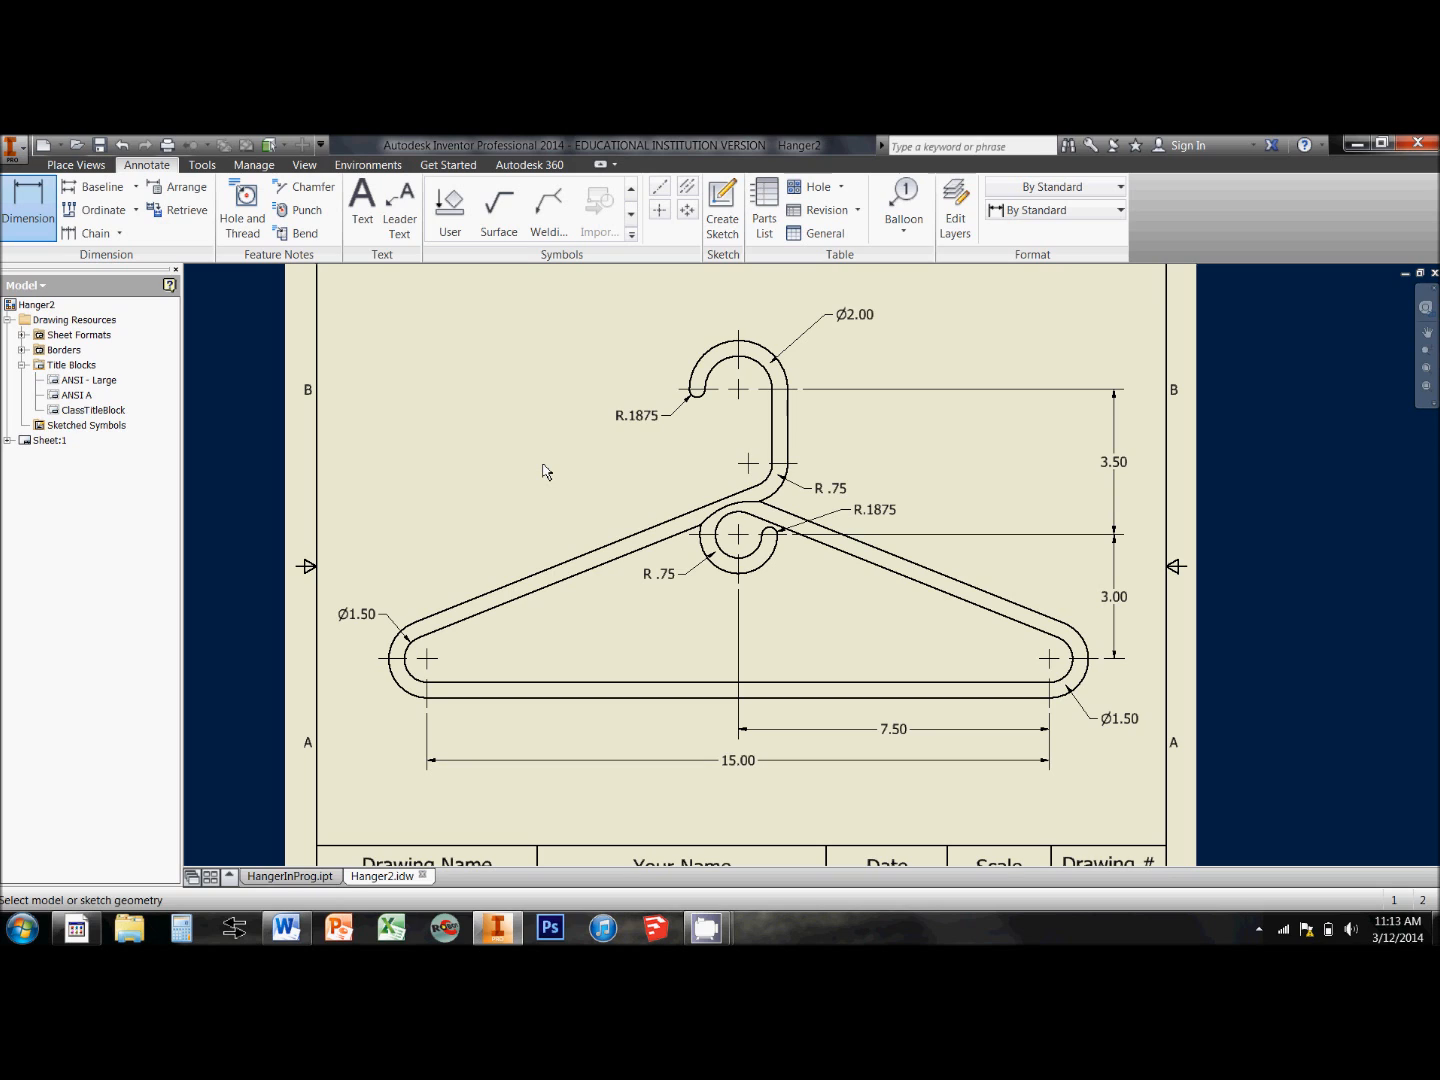
# Add the text note Material = 3/8" Ø PVC above the title block's drawing name cell, leaving fraction stacking disabled.
pyautogui.click(363, 213)
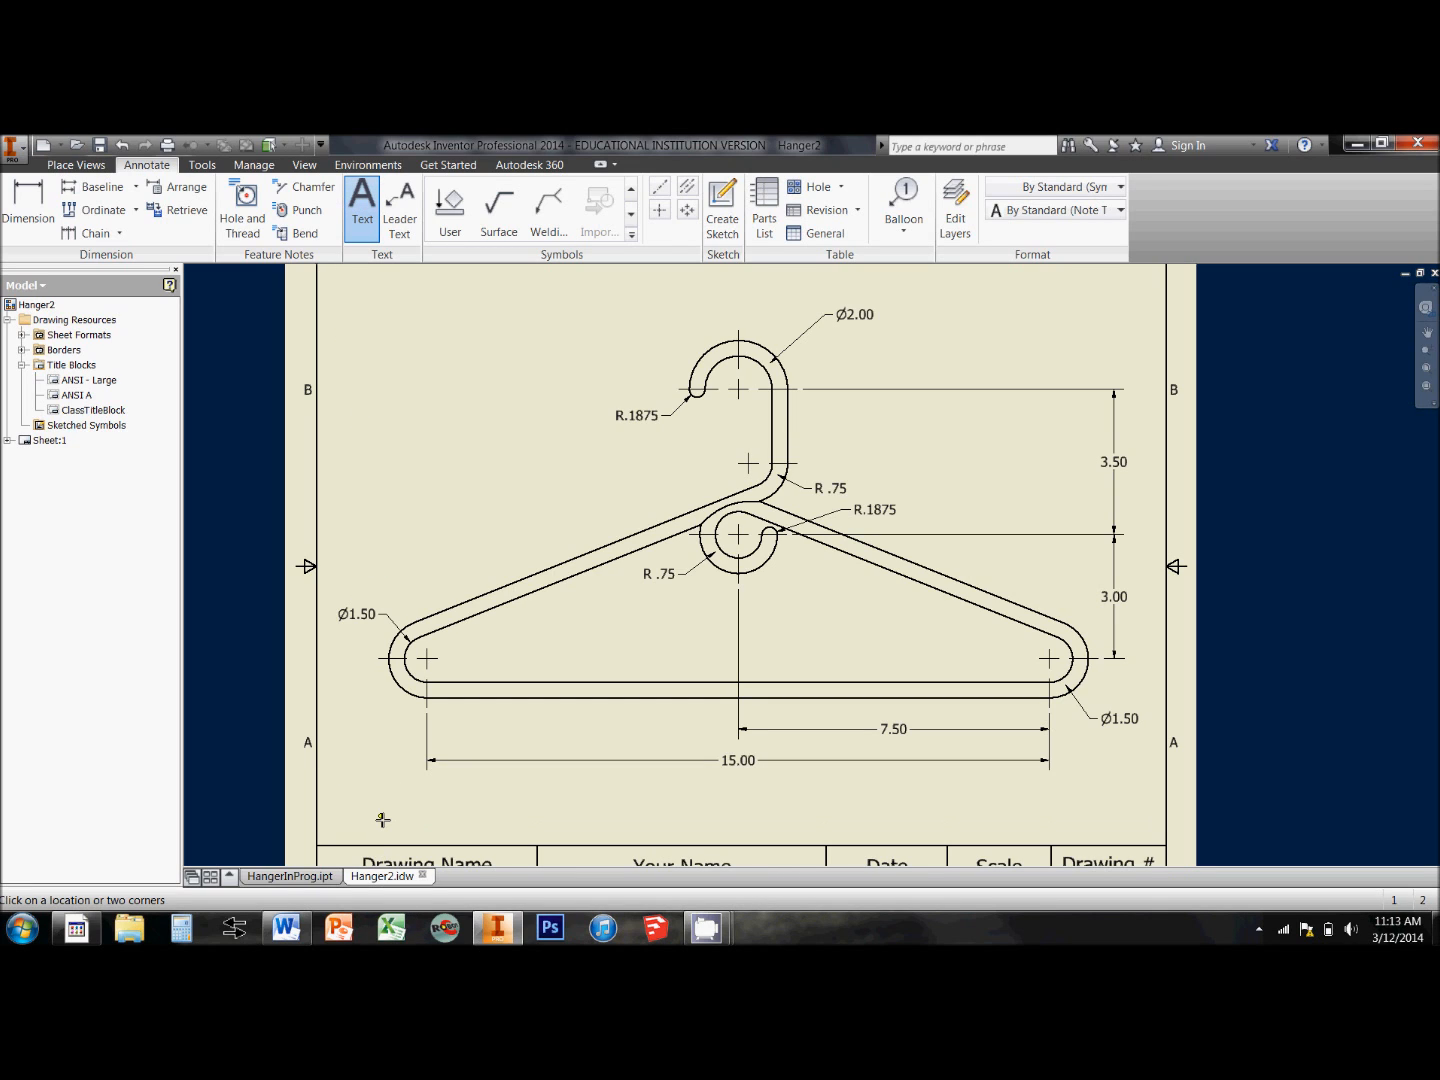
pyautogui.click(383, 820)
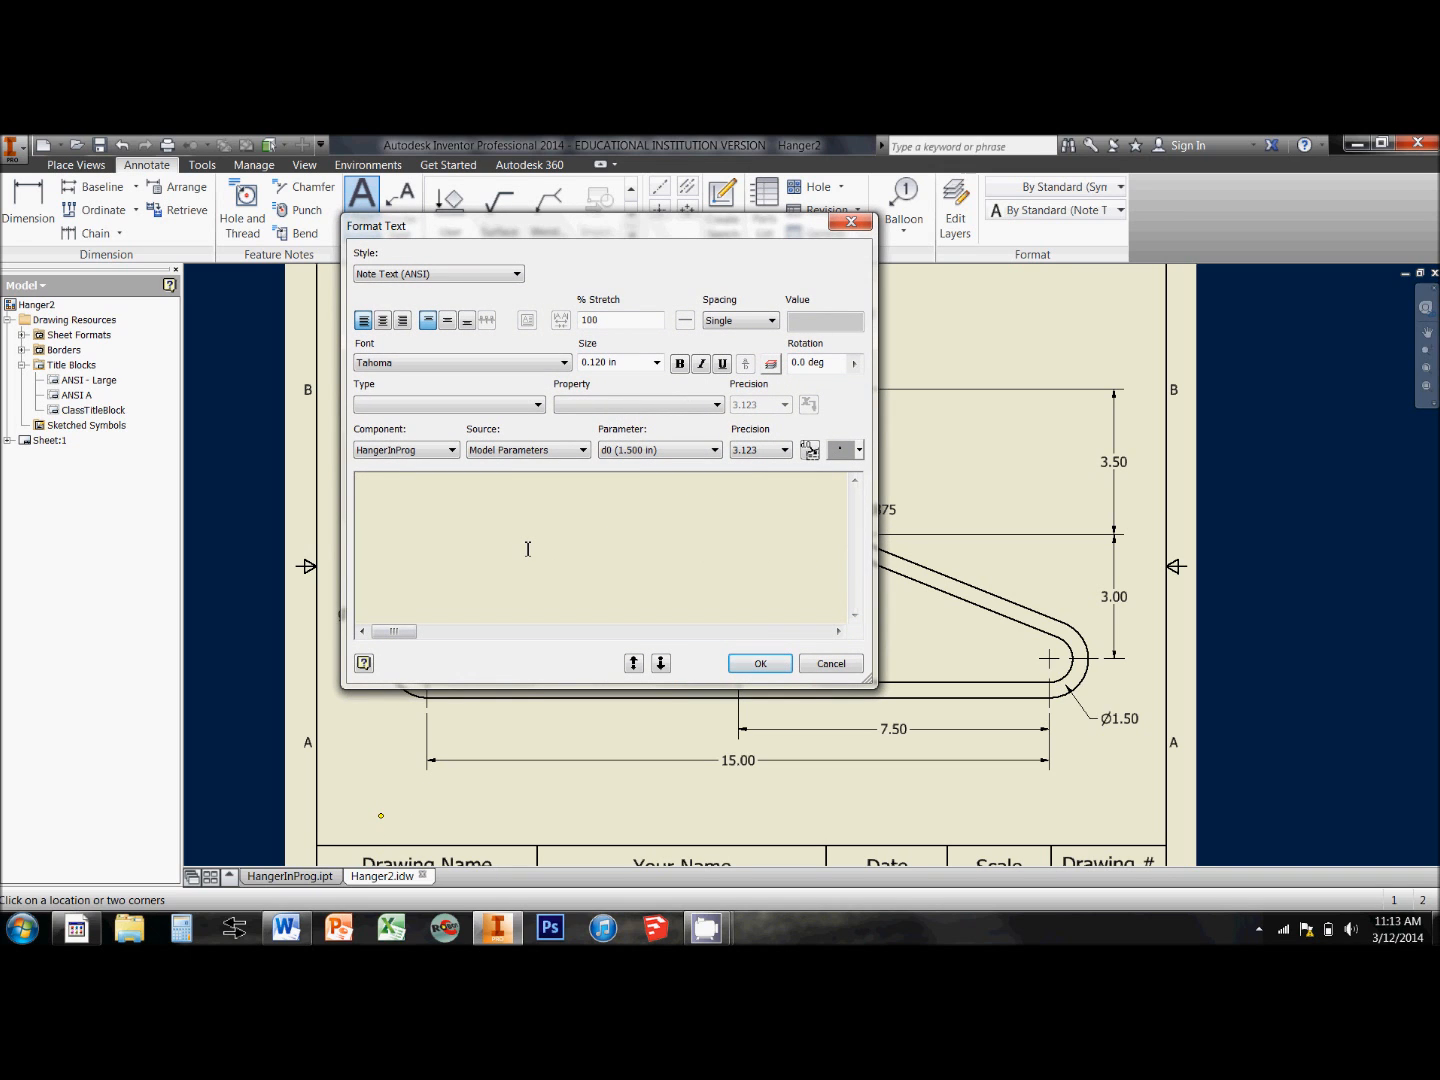
pyautogui.write('Material = 3/8')
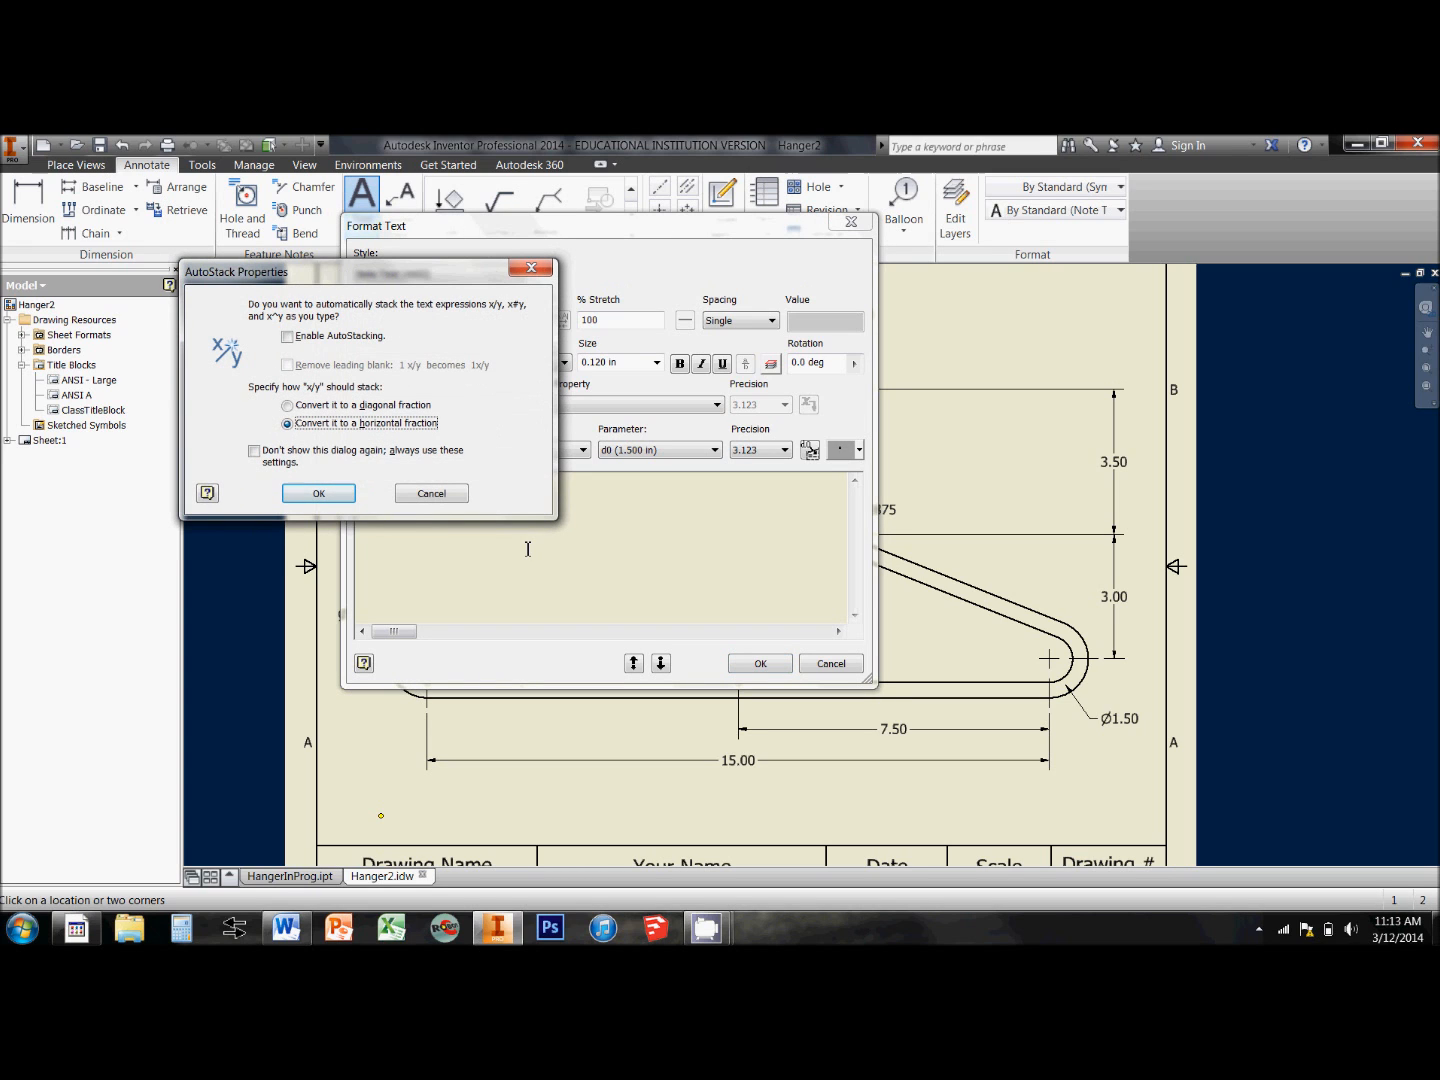
pyautogui.click(335, 496)
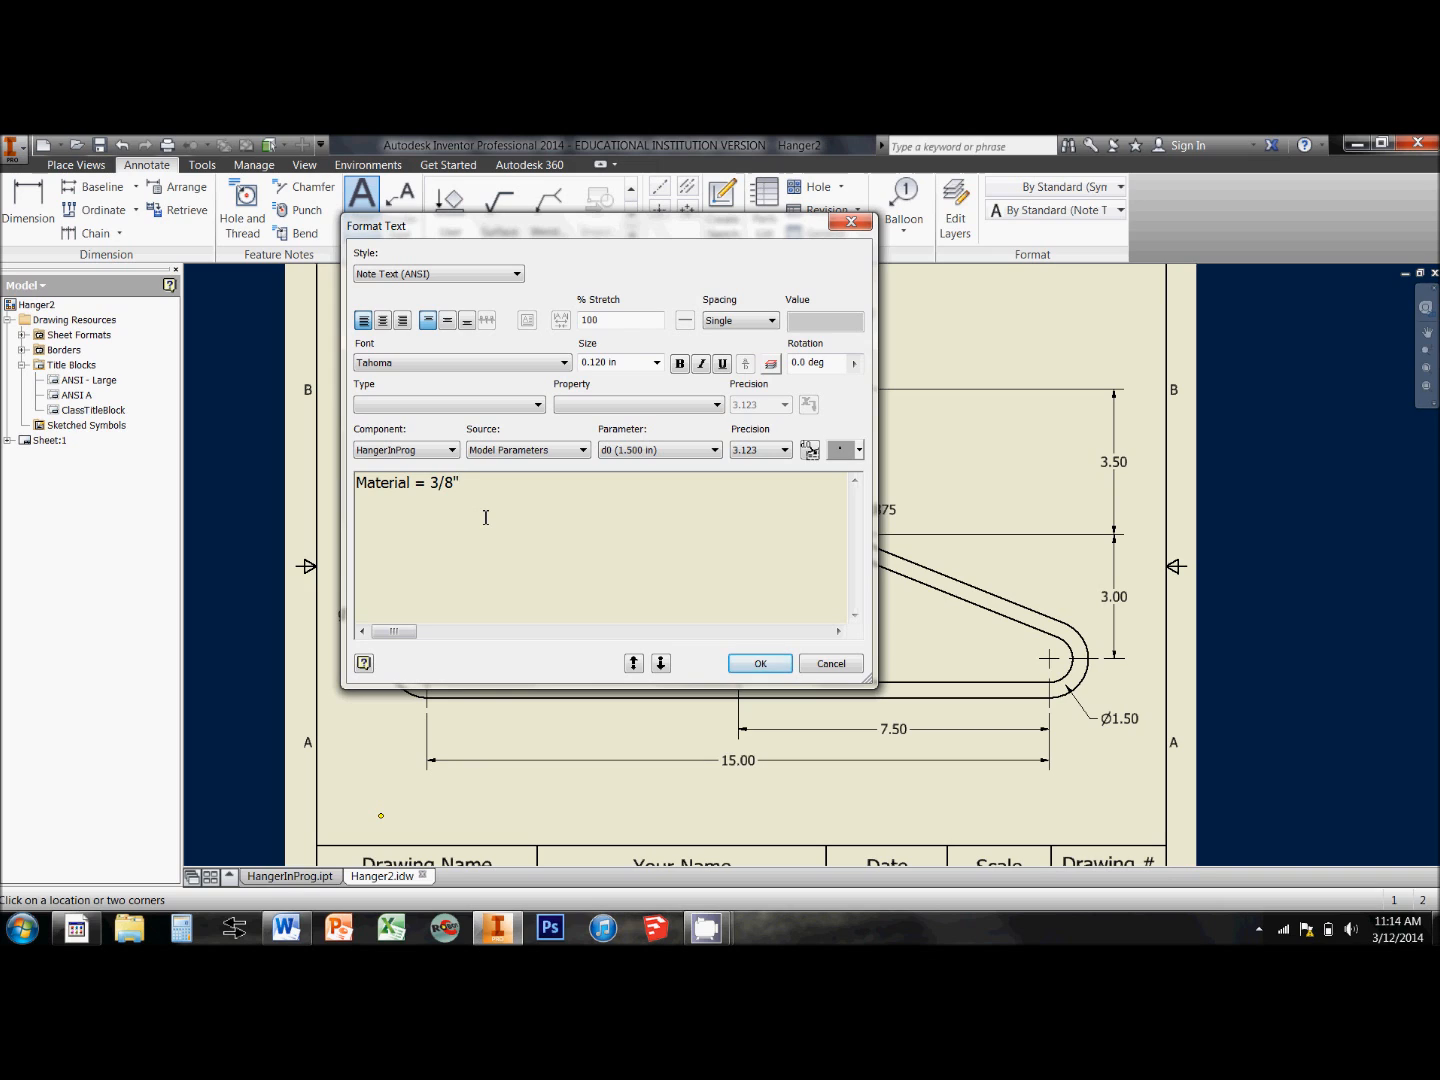
pyautogui.click(859, 450)
pyautogui.click(868, 499)
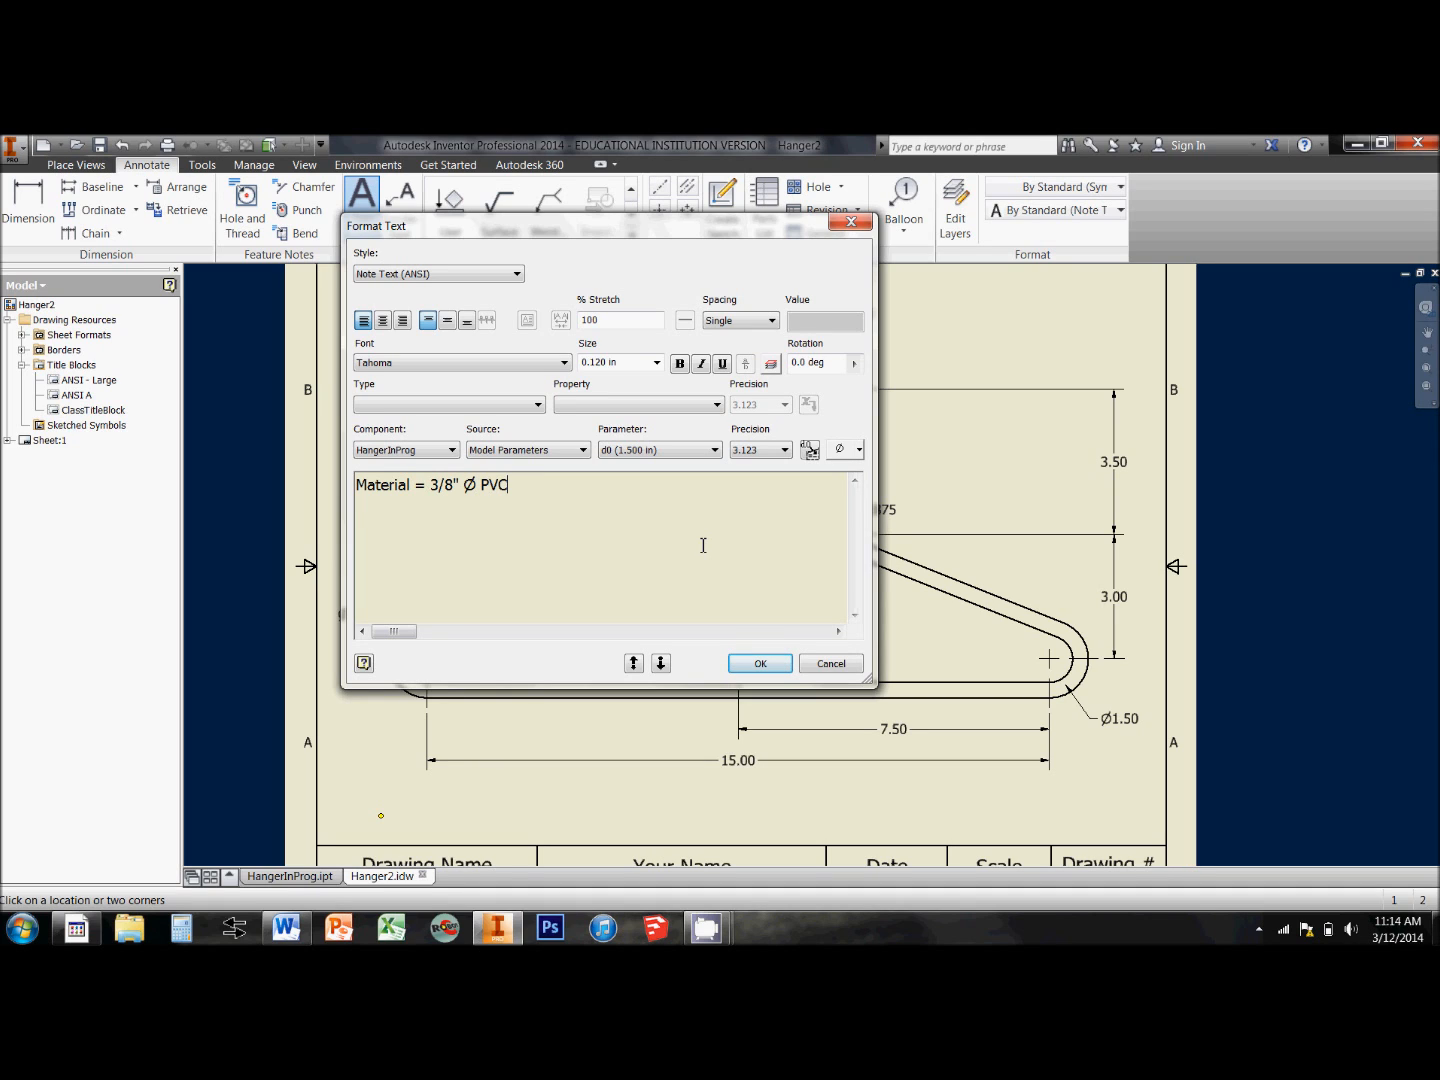
pyautogui.click(760, 663)
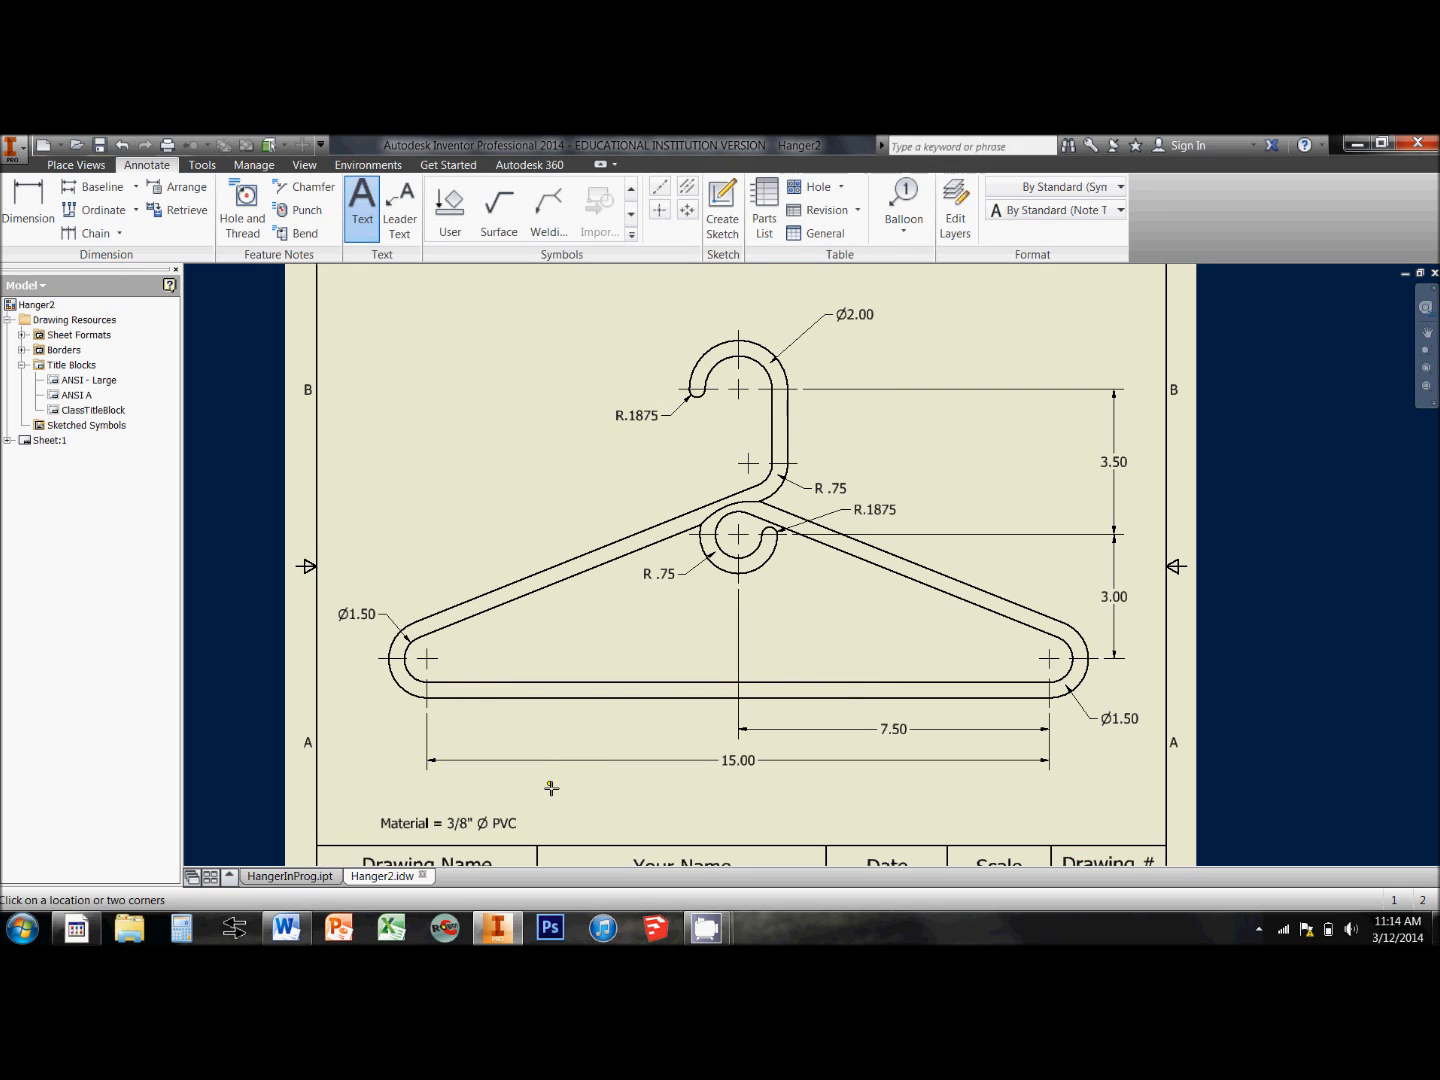
# Open the sheet's title block for editing and replace the Drawing Name text with Hanger.
pyautogui.scroll(3, 548, 795)
pyautogui.scroll(-3, 542, 798)
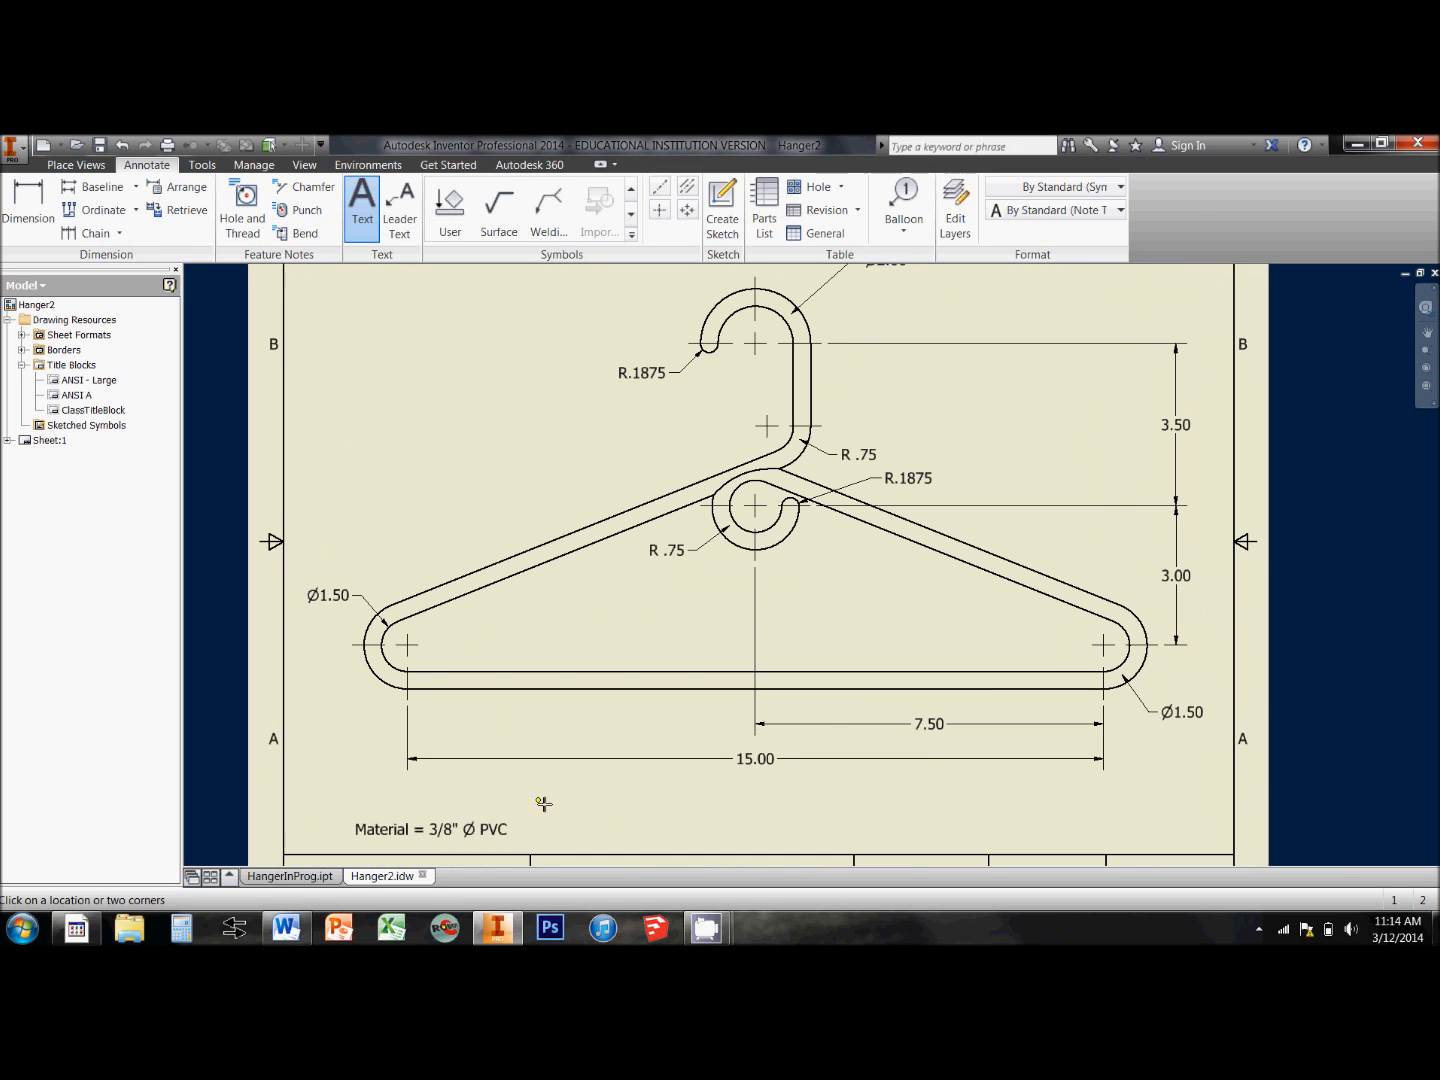
pyautogui.moveTo(966, 700); pyautogui.dragTo(987, 563, button='middle')
pyautogui.scroll(-1, 987, 563)
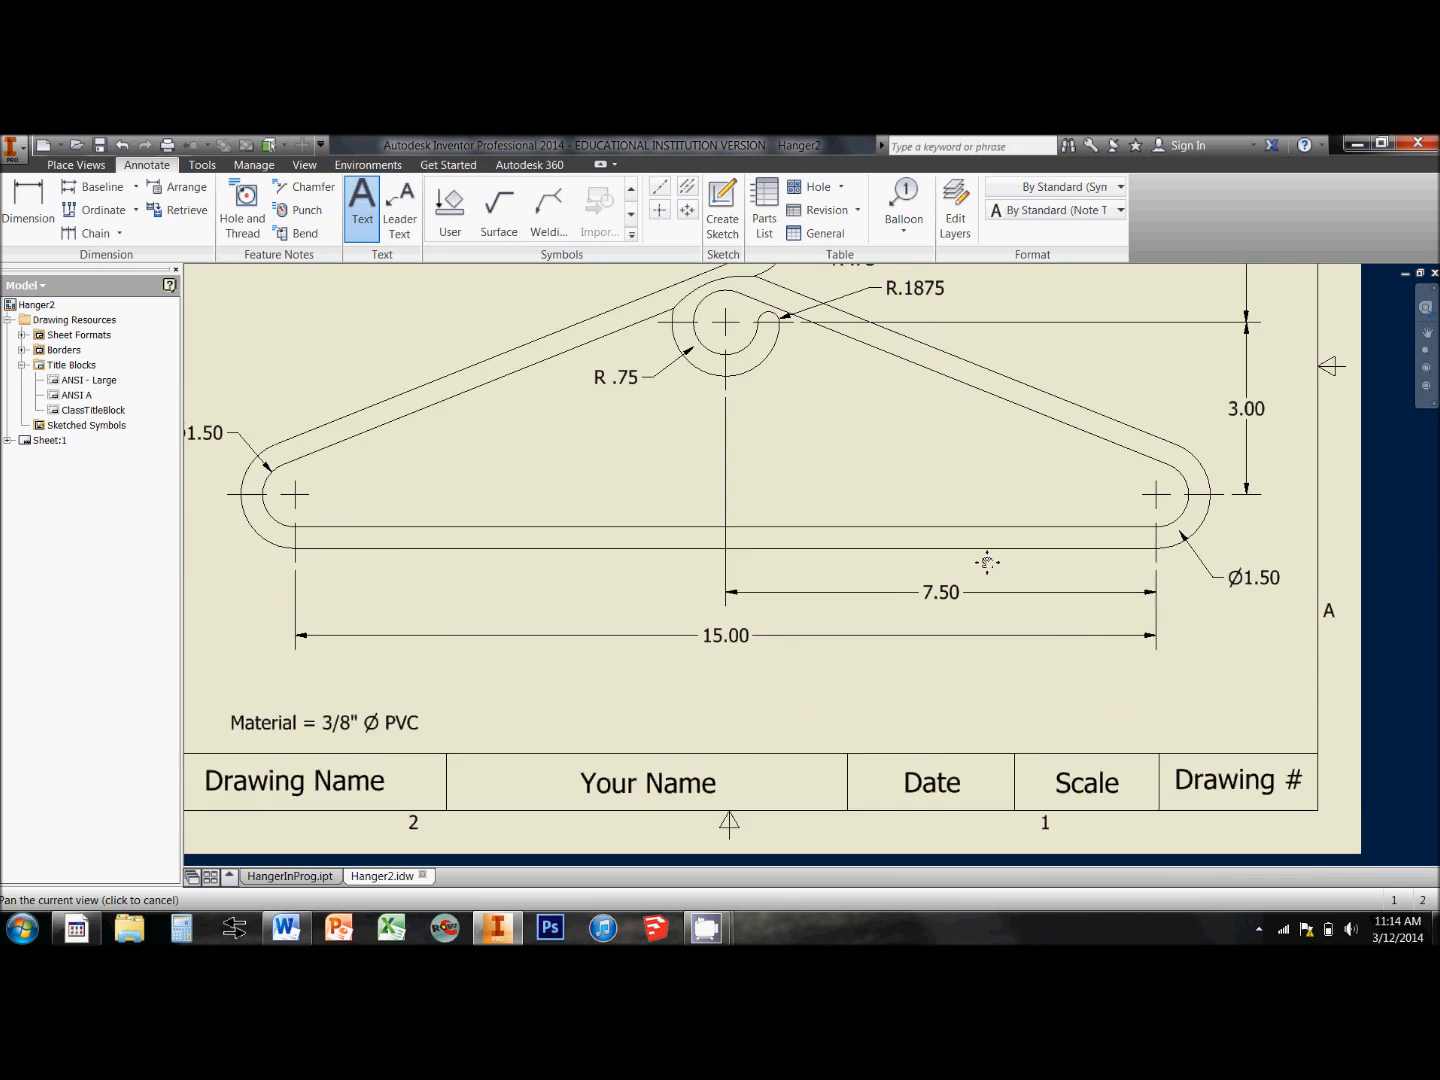
pyautogui.scroll(1, 987, 563)
pyautogui.scroll(-1, 945, 482)
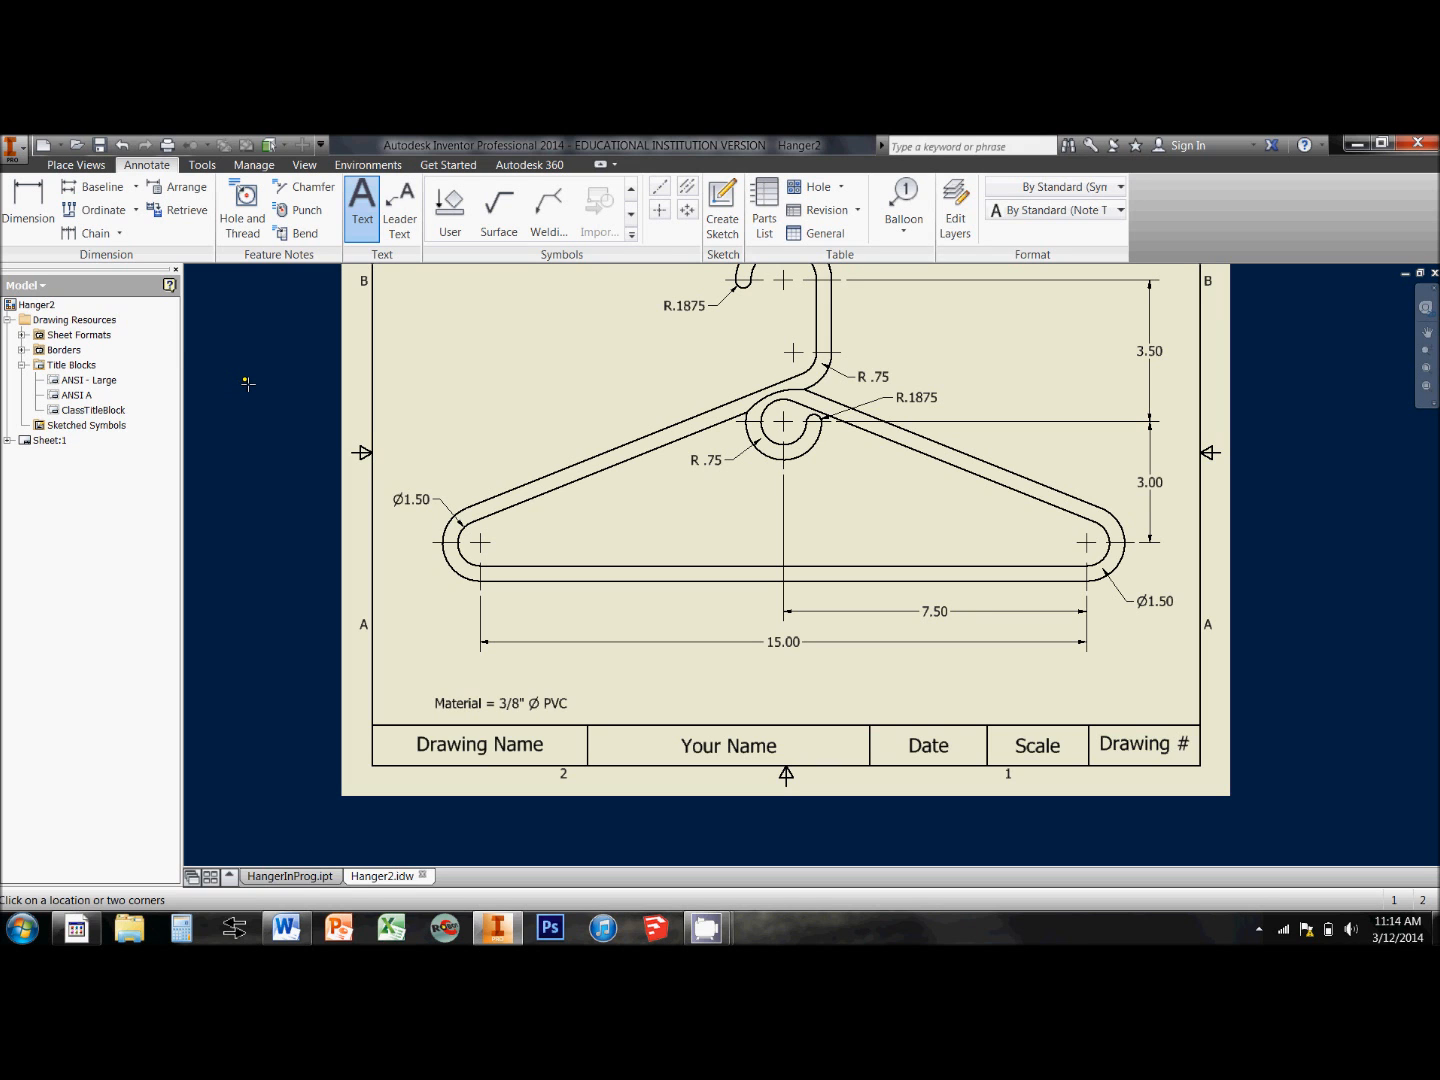
pyautogui.rightClick(57, 410)
pyautogui.click(95, 464)
pyautogui.doubleClick(478, 745)
pyautogui.write('Hanger')
pyautogui.click(760, 663)
# Replace the Your Name placeholder in the title block with the drafter's name.
pyautogui.doubleClick(729, 745)
pyautogui.moveTo(665, 487); pyautogui.dragTo(565, 494)
pyautogui.write('Mr. Dillman')
pyautogui.click(760, 663)
# Replace the Date placeholder in the title block with 12 Mar 2014.
pyautogui.doubleClick(928, 745)
pyautogui.press('BackSpace')
pyautogui.press('BackSpace')
pyautogui.press('BackSpace')
pyautogui.press('BackSpace')
pyautogui.write('12 Mar 2014')
pyautogui.click(760, 663)
# Replace the Scale placeholder in the title block with 1 : 2.
pyautogui.doubleClick(1037, 745)
pyautogui.press('BackSpace')
pyautogui.press('BackSpace')
pyautogui.press('BackSpace')
pyautogui.press('BackSpace')
pyautogui.press('BackSpace')
pyautogui.write('1 : 2')
pyautogui.click(760, 663)
# Complete the drawing number text as Drawing #3, then finish and save the title block edits.
pyautogui.doubleClick(1145, 745)
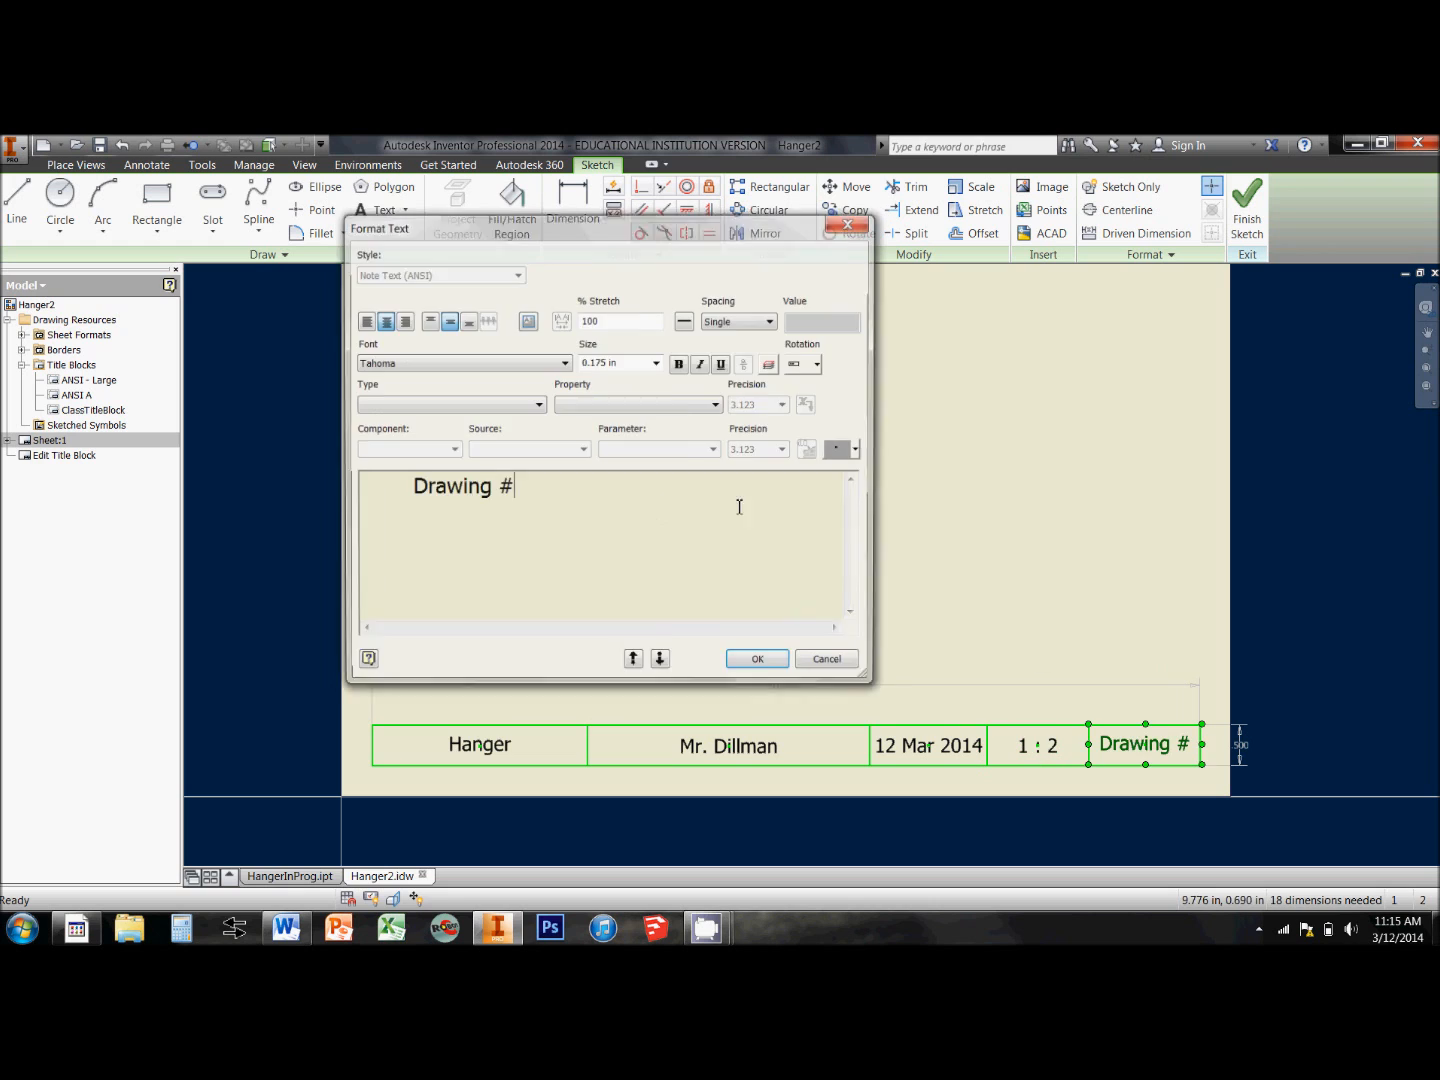
pyautogui.write('3')
pyautogui.click(760, 663)
pyautogui.click(1247, 205)
pyautogui.click(605, 553)
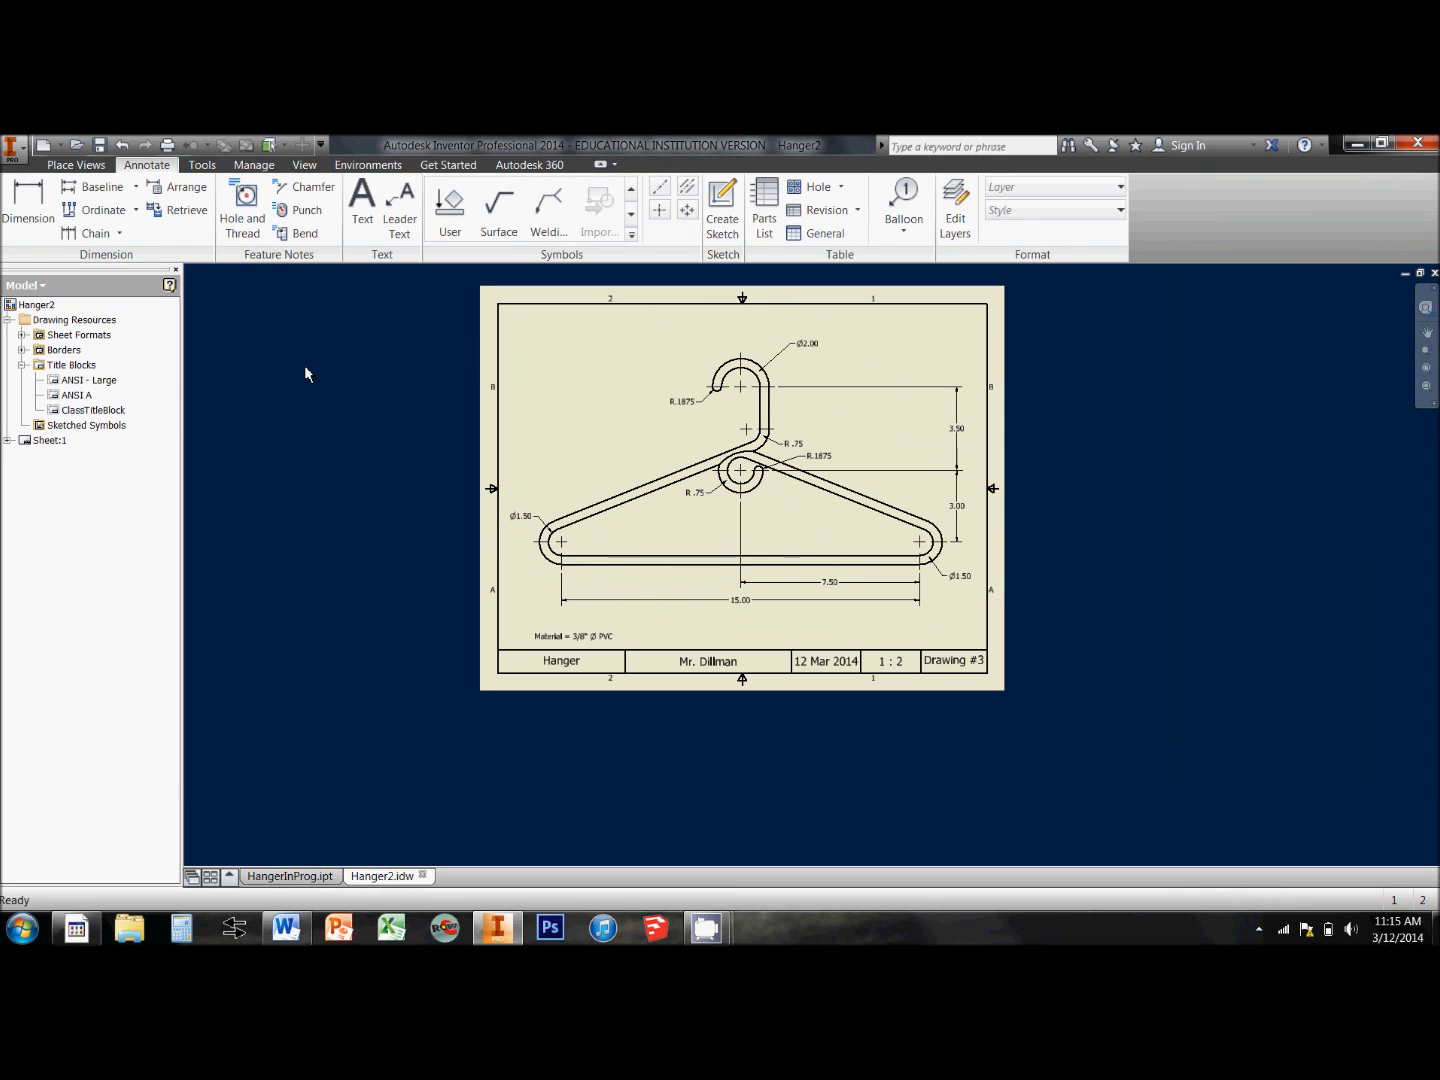